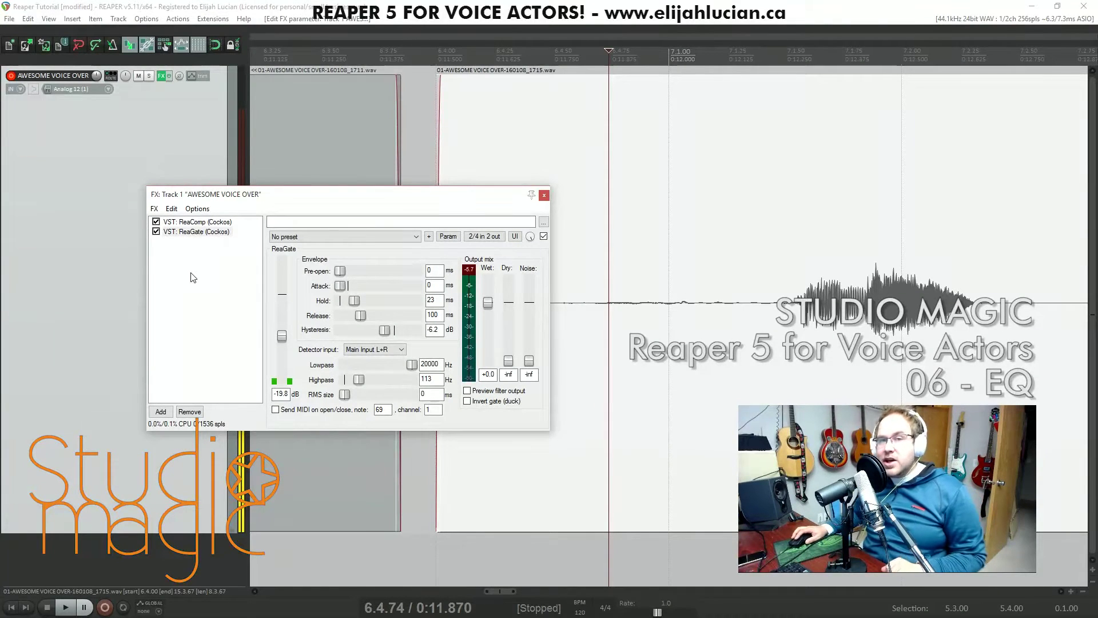
- Add the Cockos ReaEQ plug-in to the AWESOME VOICE OVER track's effects chain, below ReaGate
{"action": "left_click", "coordinate": [162, 412]}
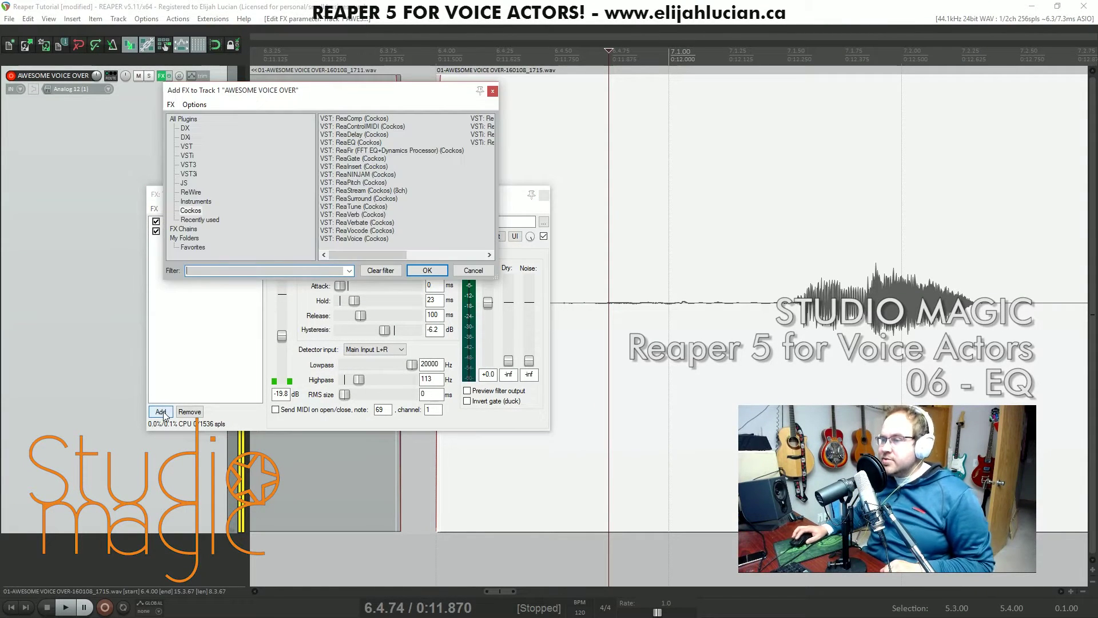
{"action": "double_click", "coordinate": [356, 142]}
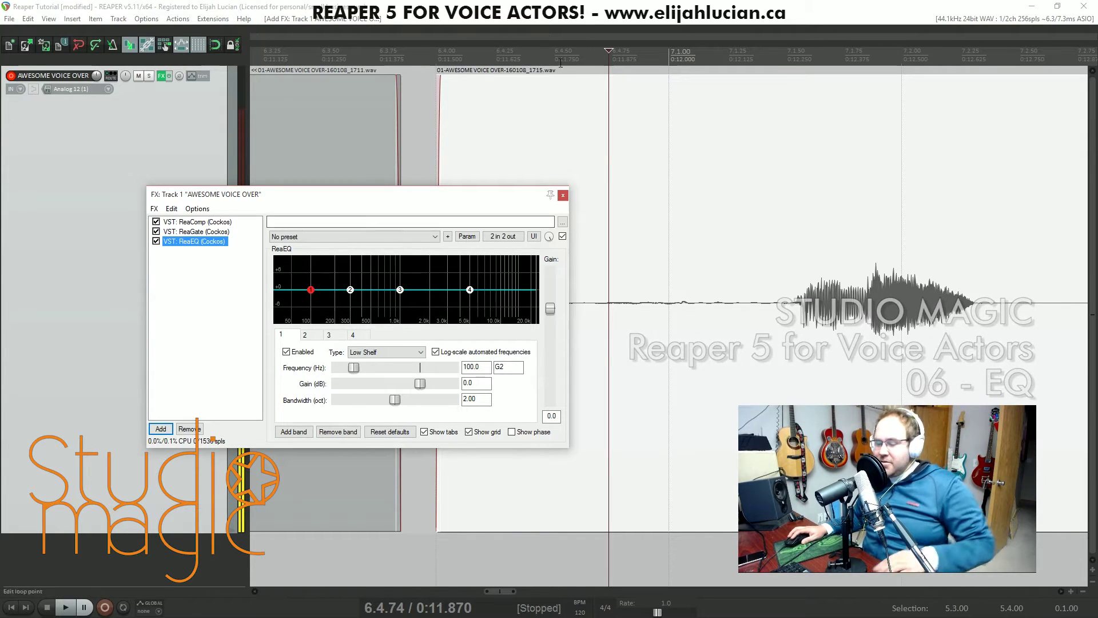
- Play the voice-over from the start of the project to hear it with the flat EQ curve
{"action": "left_click", "coordinate": [529, 22]}
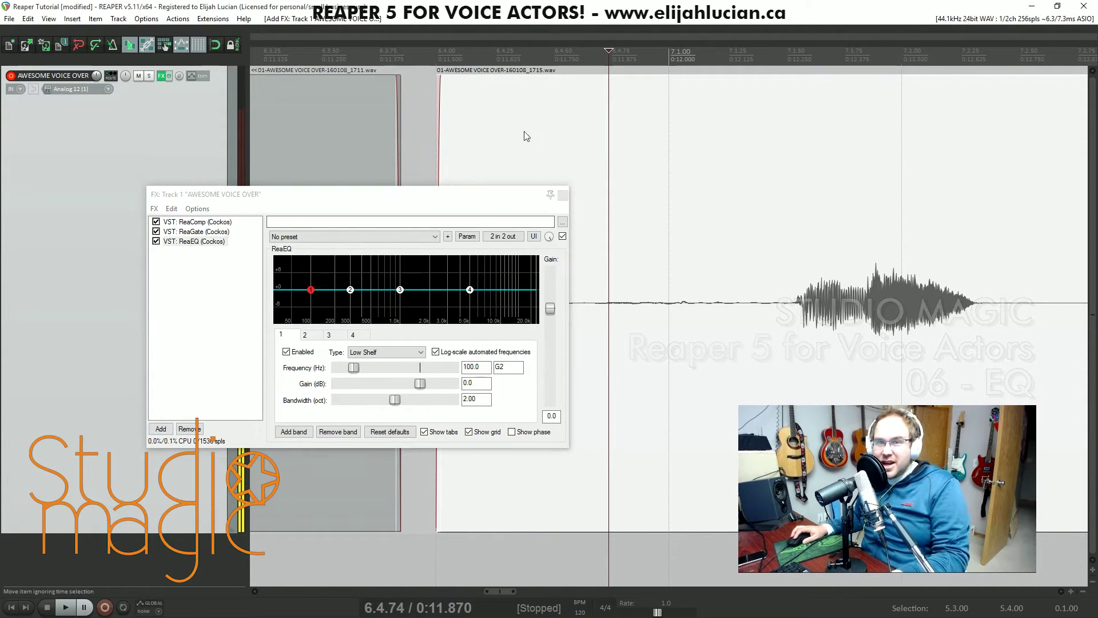
{"action": "key", "text": "Home"}
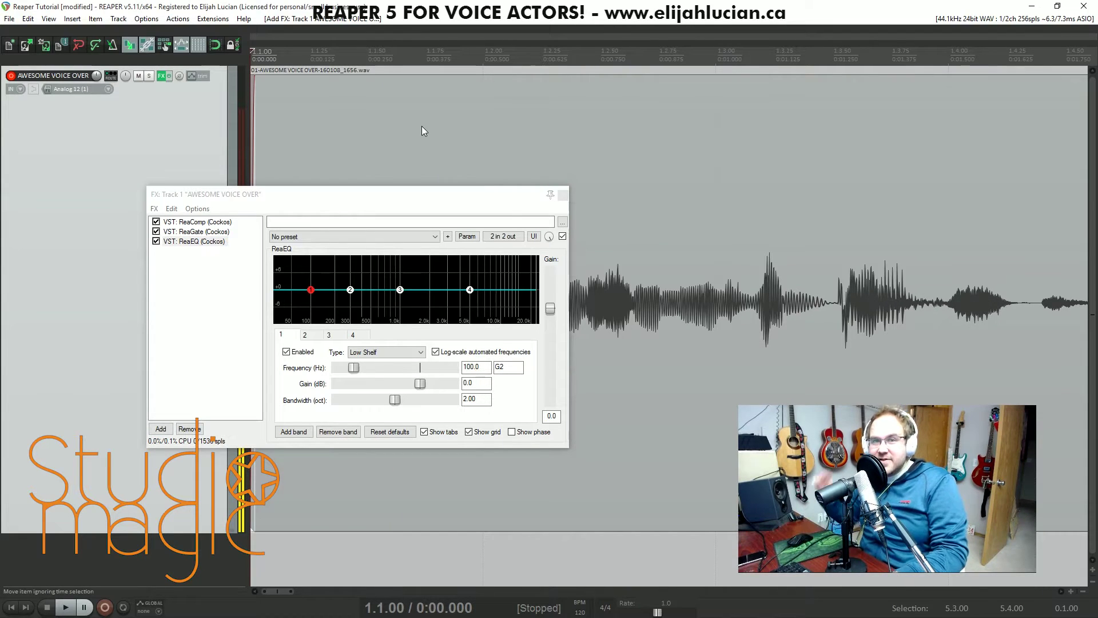
{"action": "key", "text": "space"}
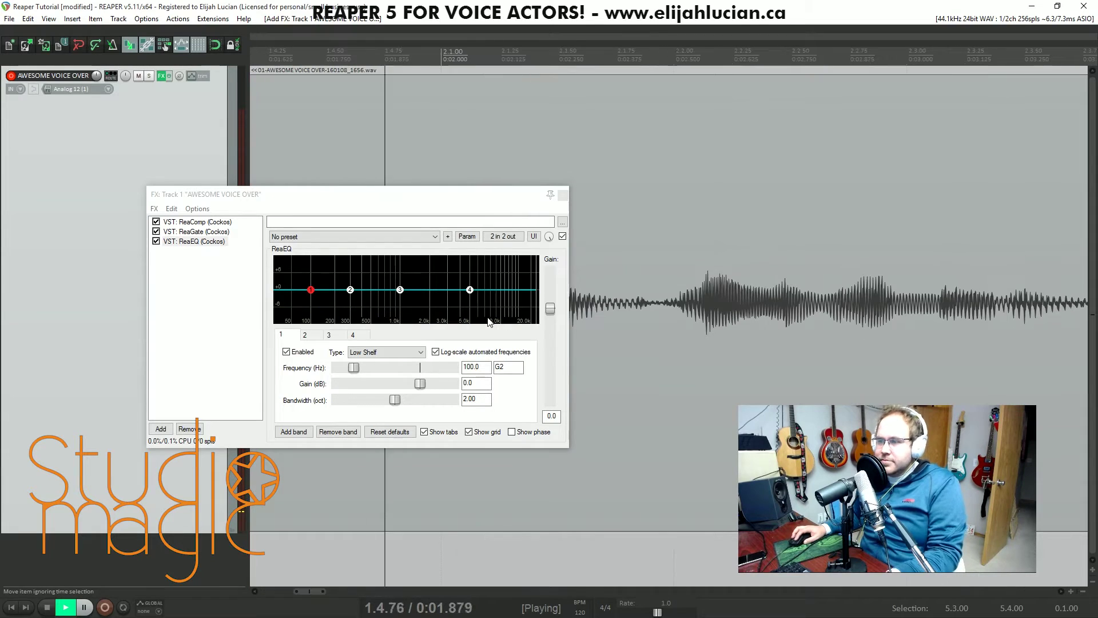
{"action": "key", "text": "space"}
- Move the track's effects window slightly higher and bring the timeline back to the start of the project
{"action": "left_click_drag", "start_coordinate": [393, 204], "coordinate": [404, 156]}
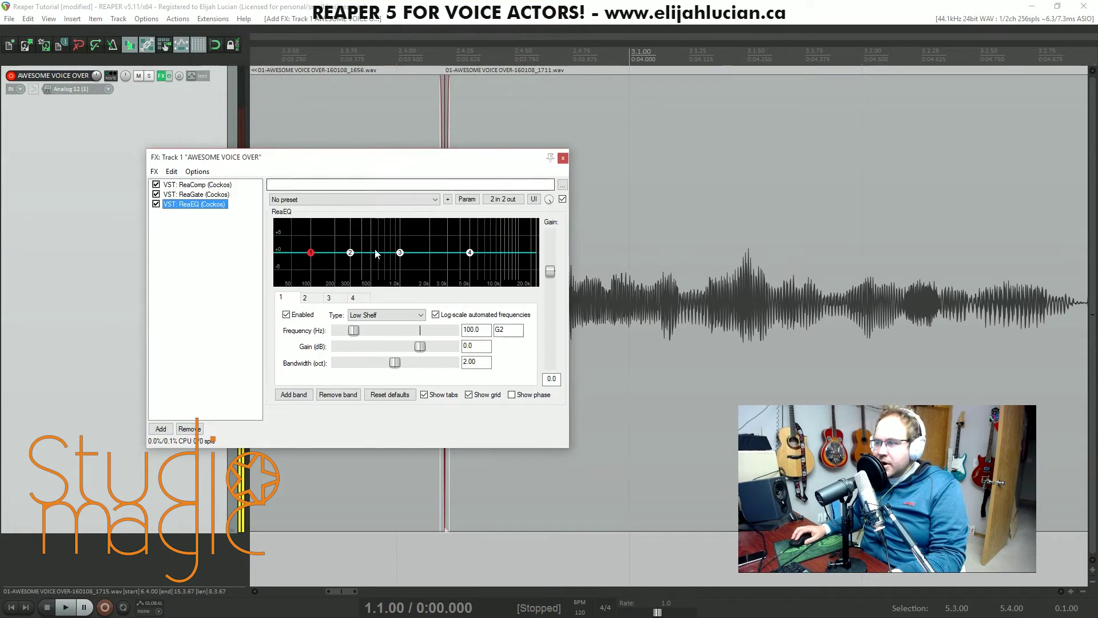
{"action": "left_click", "coordinate": [398, 5]}
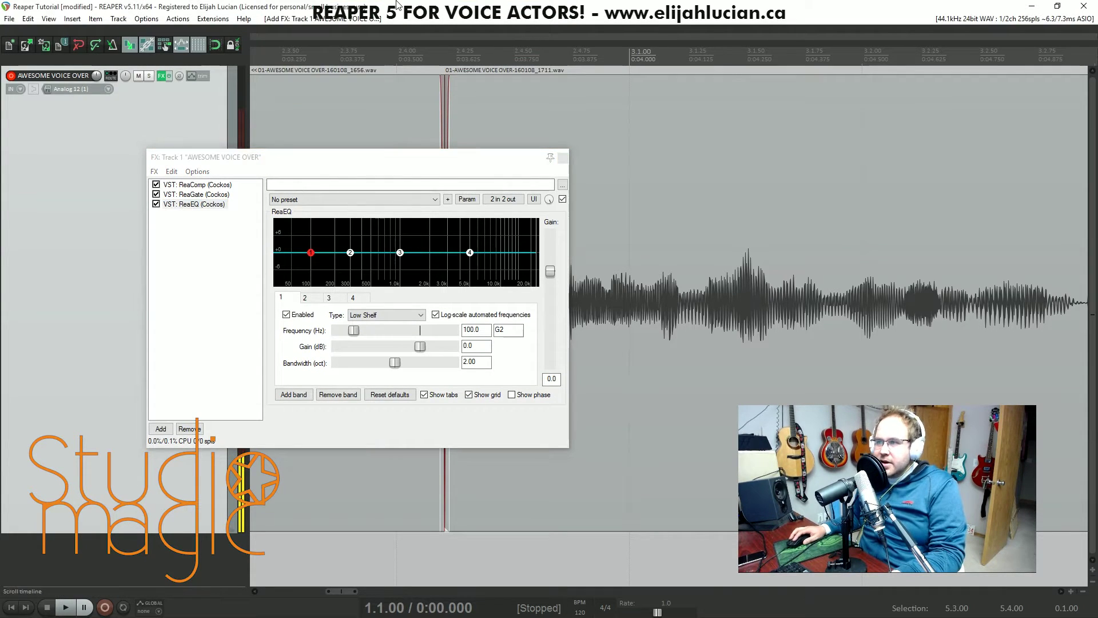
{"action": "key", "text": "Home"}
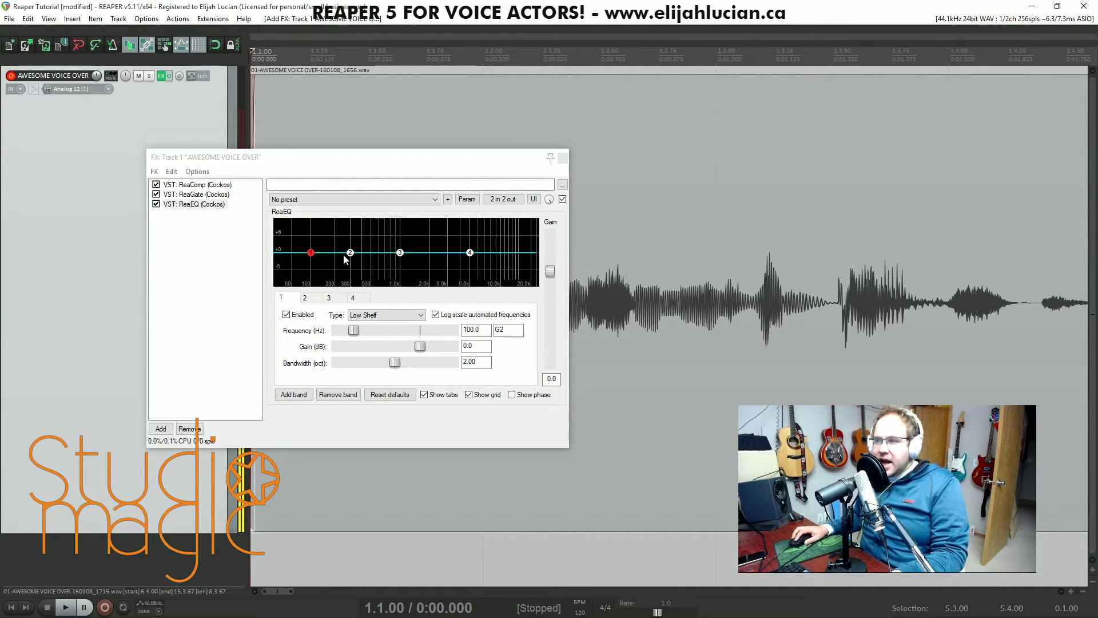
- Change the filter type of ReaEQ band 1 to High Pass
{"action": "left_click", "coordinate": [312, 254]}
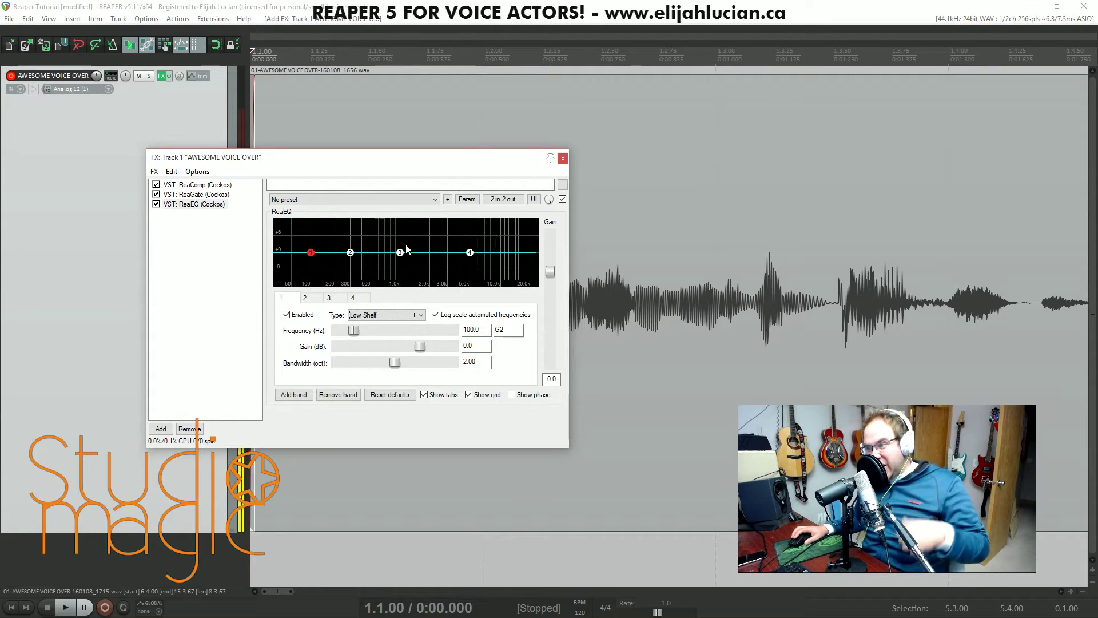
{"action": "left_click", "coordinate": [382, 316]}
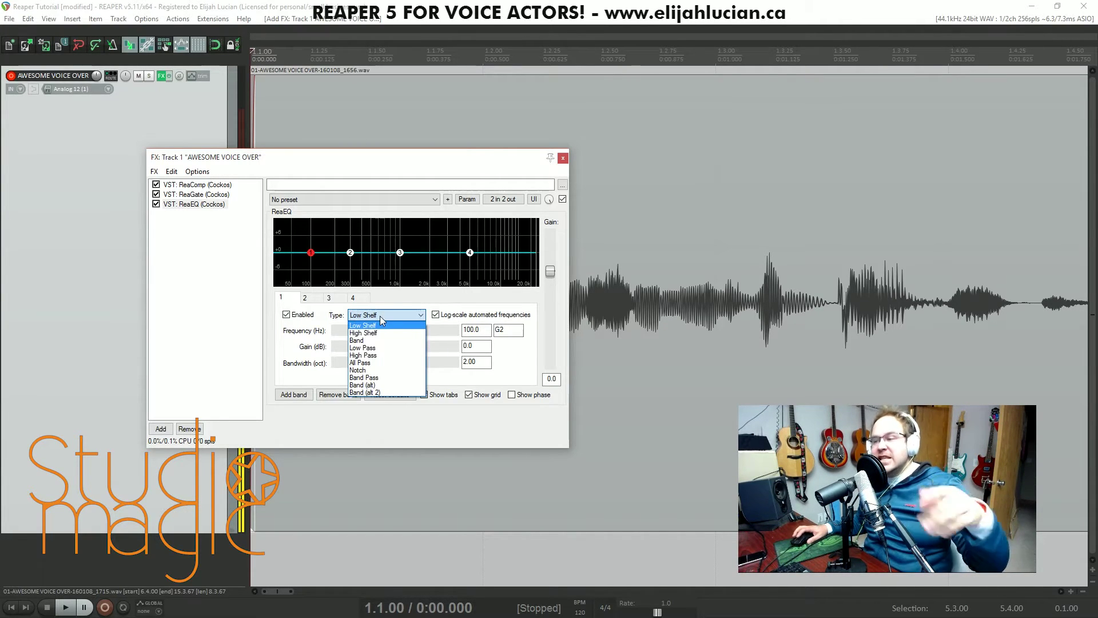
{"action": "left_click", "coordinate": [331, 314]}
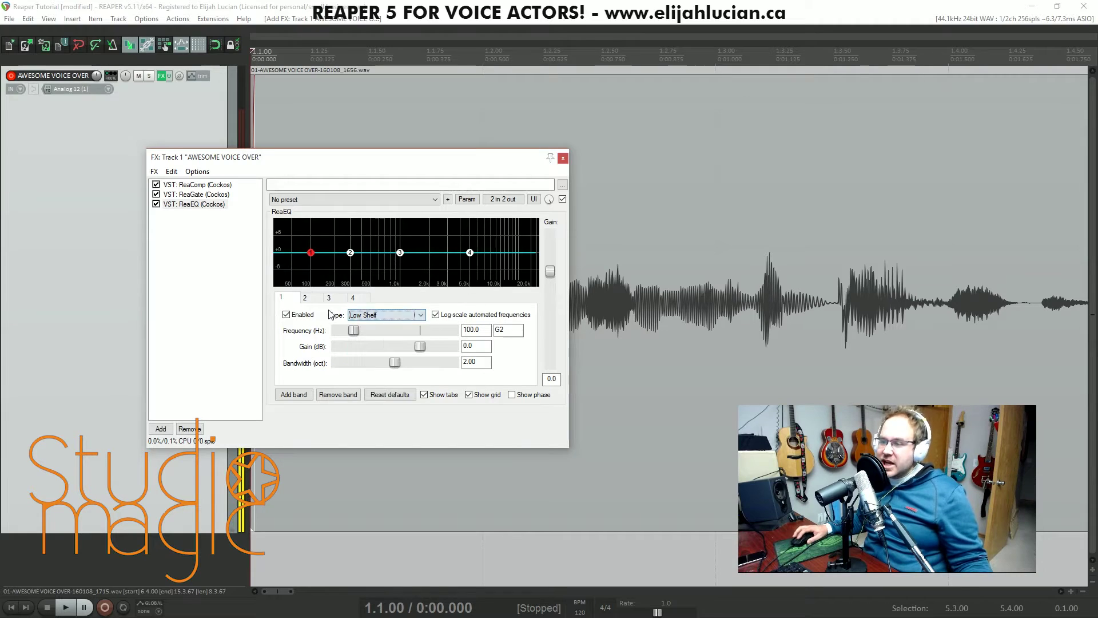
{"action": "left_click", "coordinate": [369, 316]}
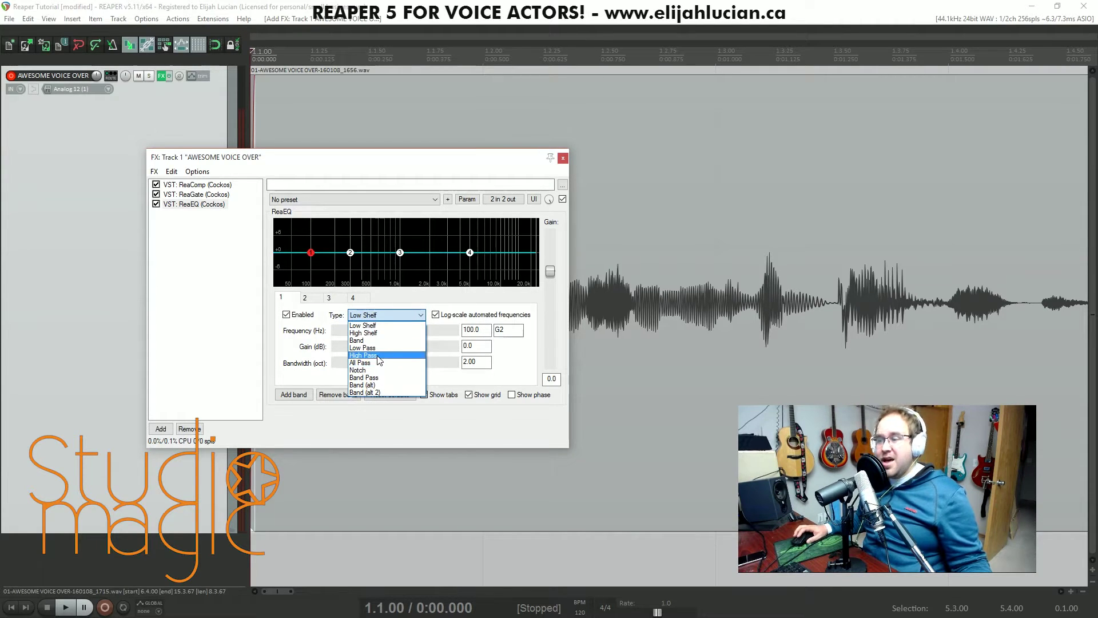
{"action": "left_click", "coordinate": [378, 355]}
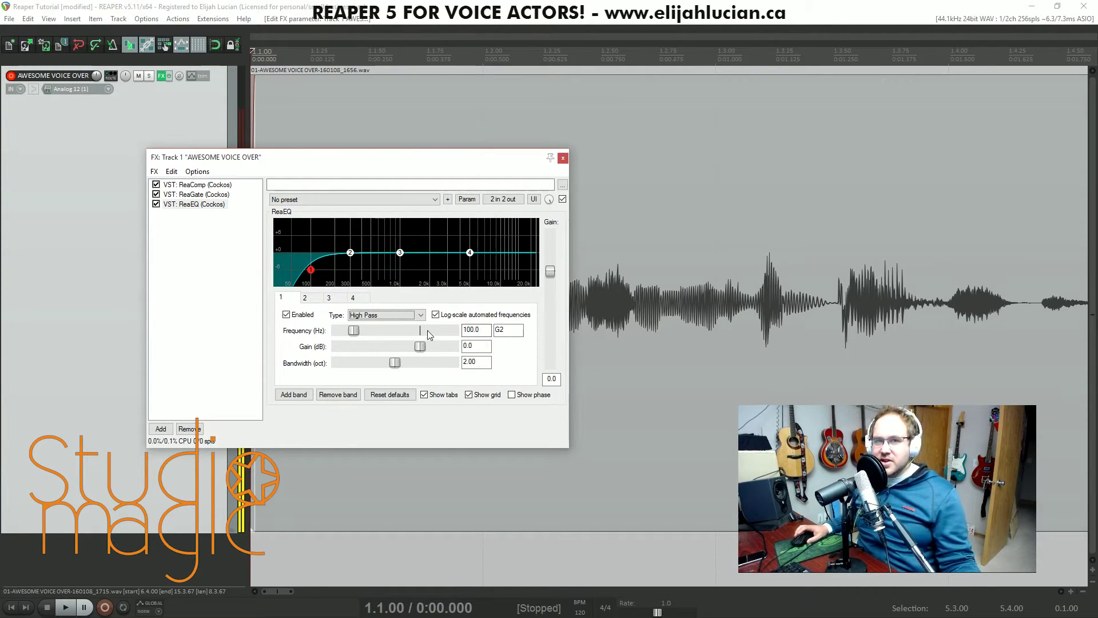
{"action": "double_click", "coordinate": [477, 330]}
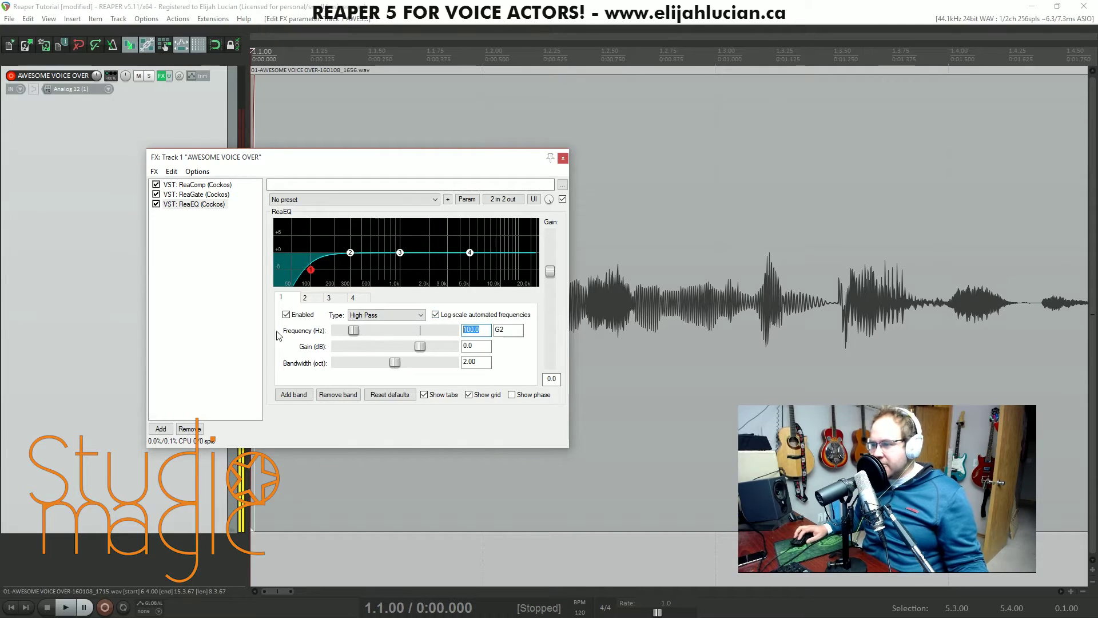
{"action": "double_click", "coordinate": [477, 330]}
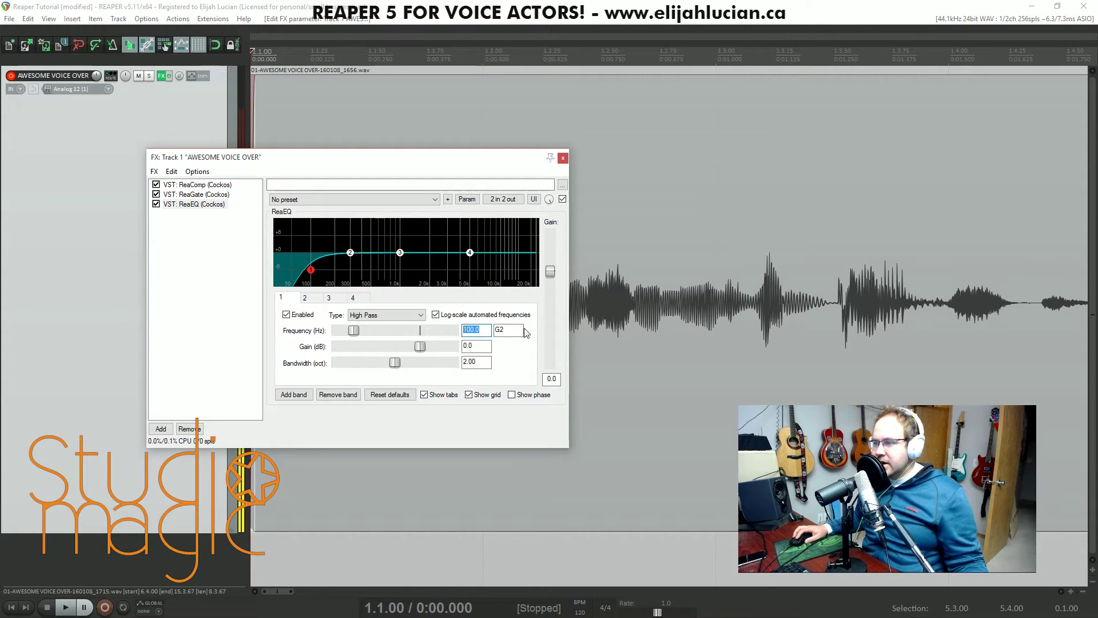
{"action": "double_click", "coordinate": [509, 330]}
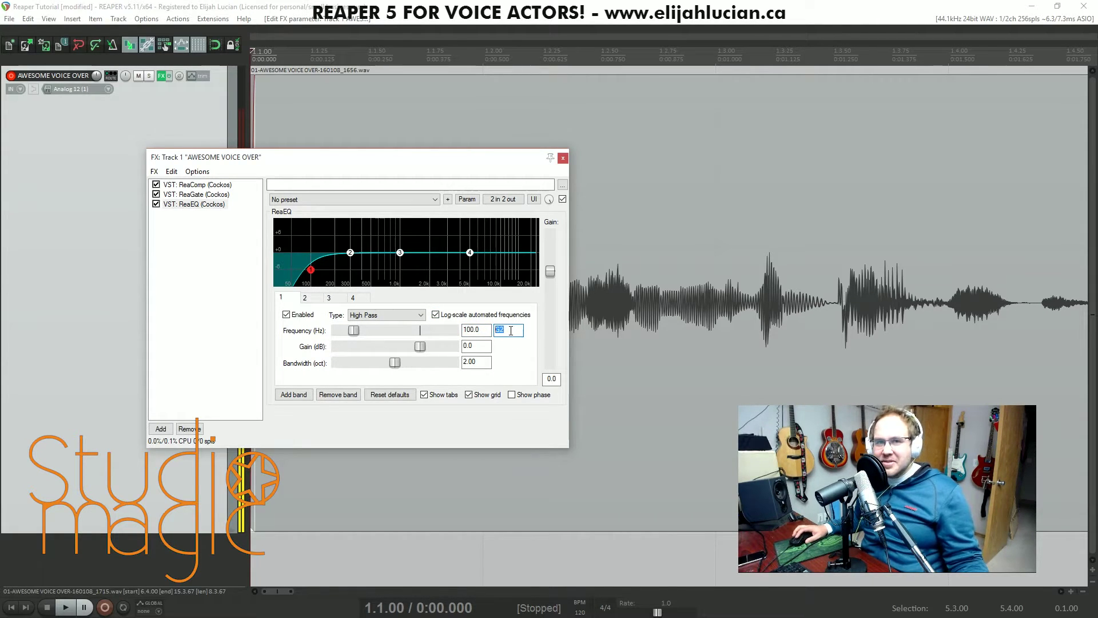
{"action": "left_click", "coordinate": [447, 3]}
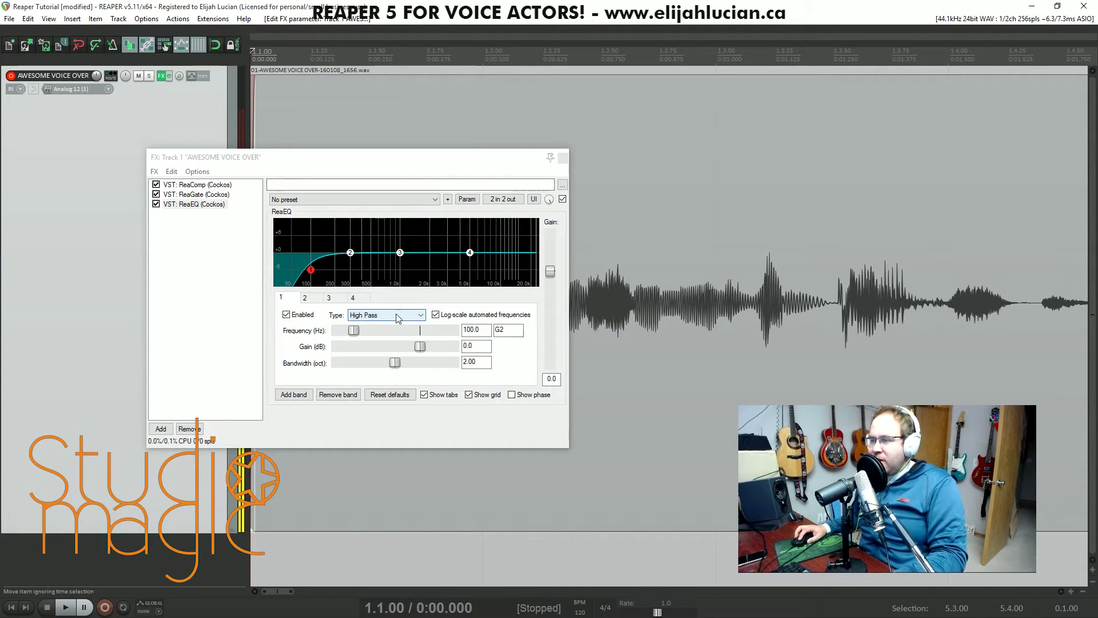
- Audition the voice-over from the start with high-pass band 1 disabled, and again with it re-enabled
{"action": "left_click", "coordinate": [287, 315]}
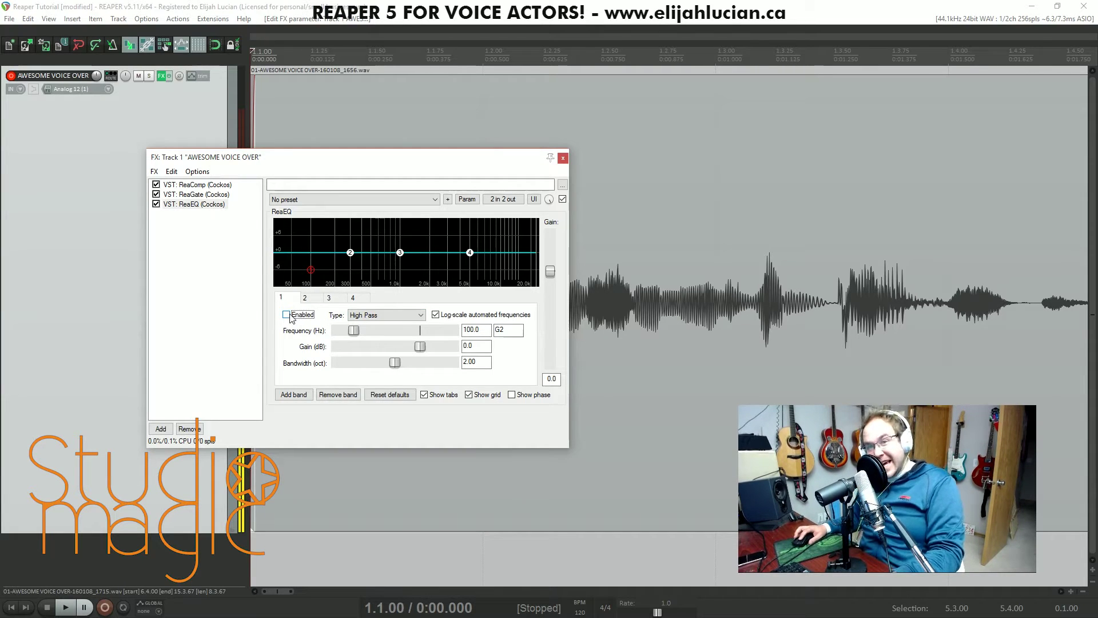
{"action": "key", "text": "space"}
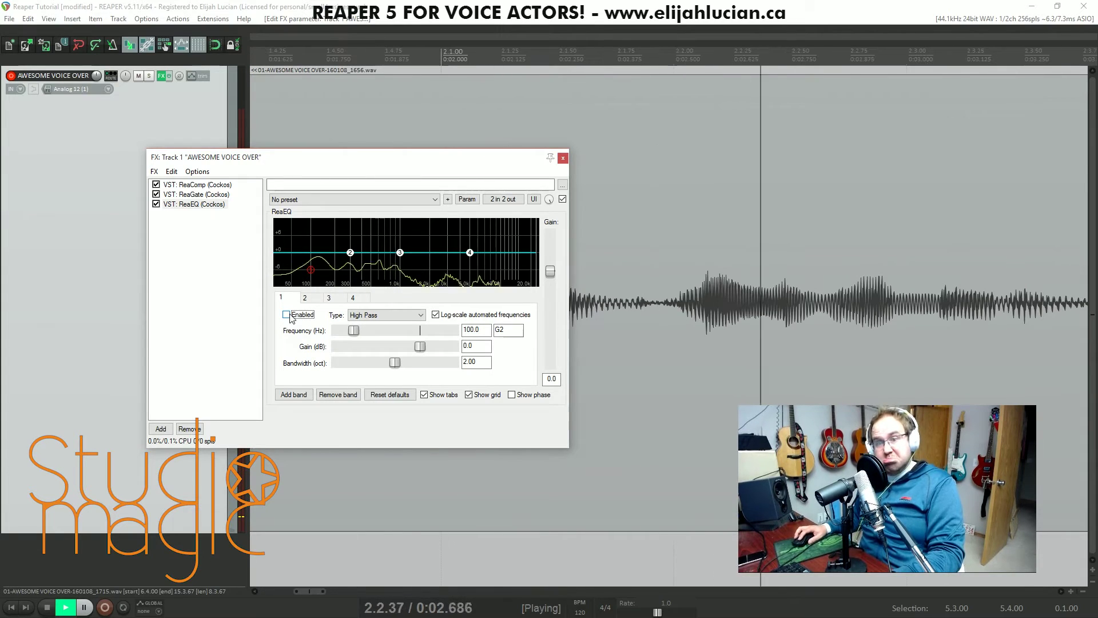
{"action": "key", "text": "space"}
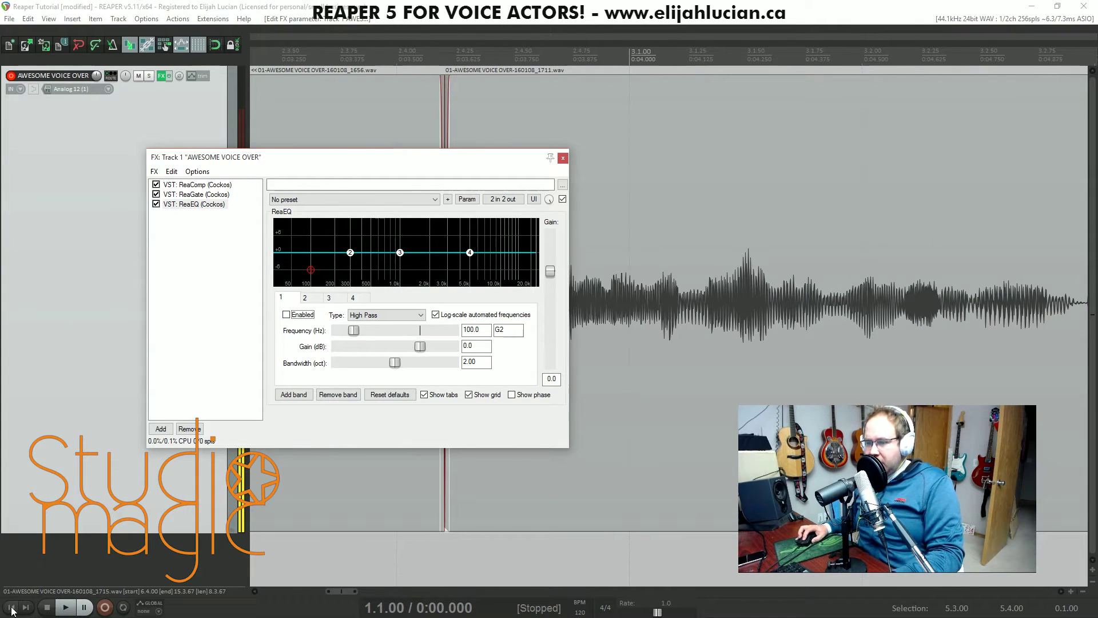
{"action": "key", "text": "Home"}
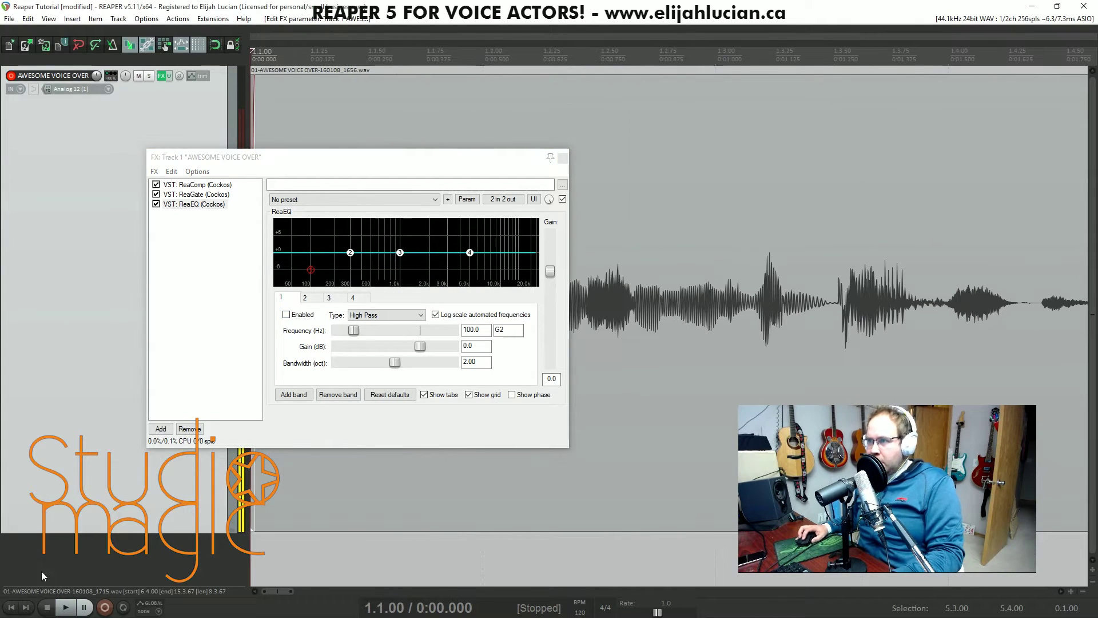
{"action": "left_click", "coordinate": [287, 314]}
{"action": "key", "text": "space"}
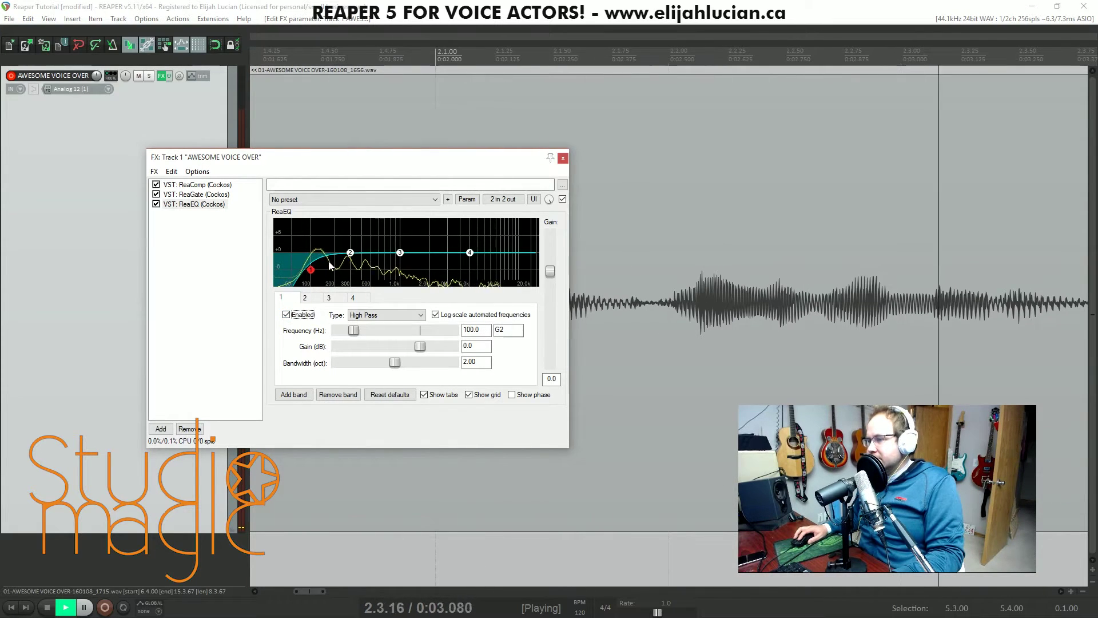
{"action": "key", "text": "space"}
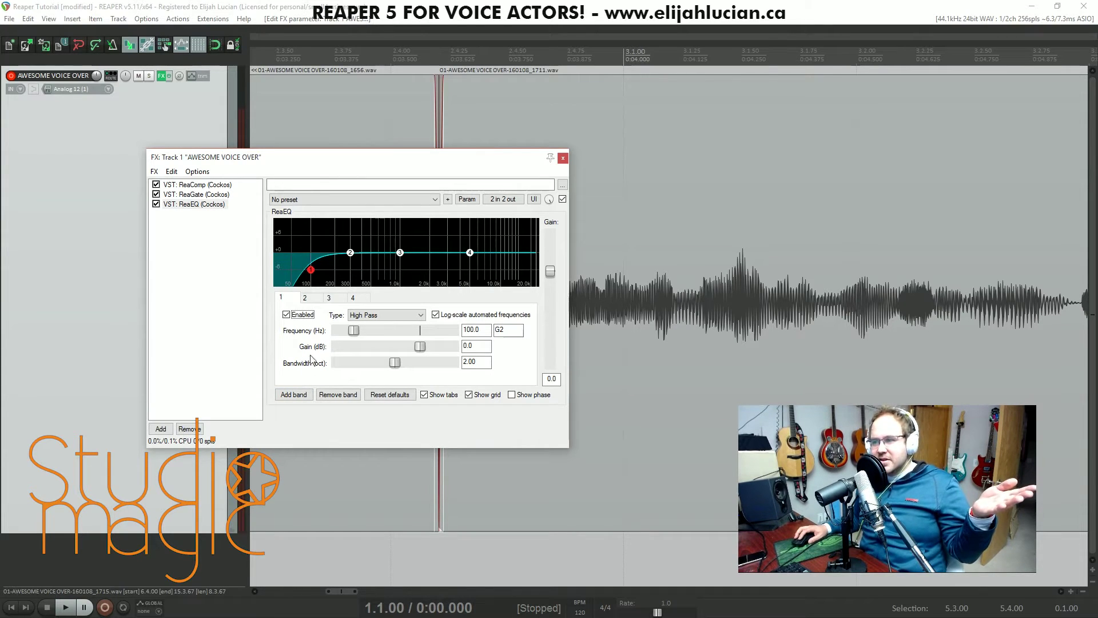
- Shape band 2 into a boost of about 3.6 dB near 115 Hz and lower the band 1 high-pass to about 88 Hz
{"action": "mouse_move", "coordinate": [311, 270]}
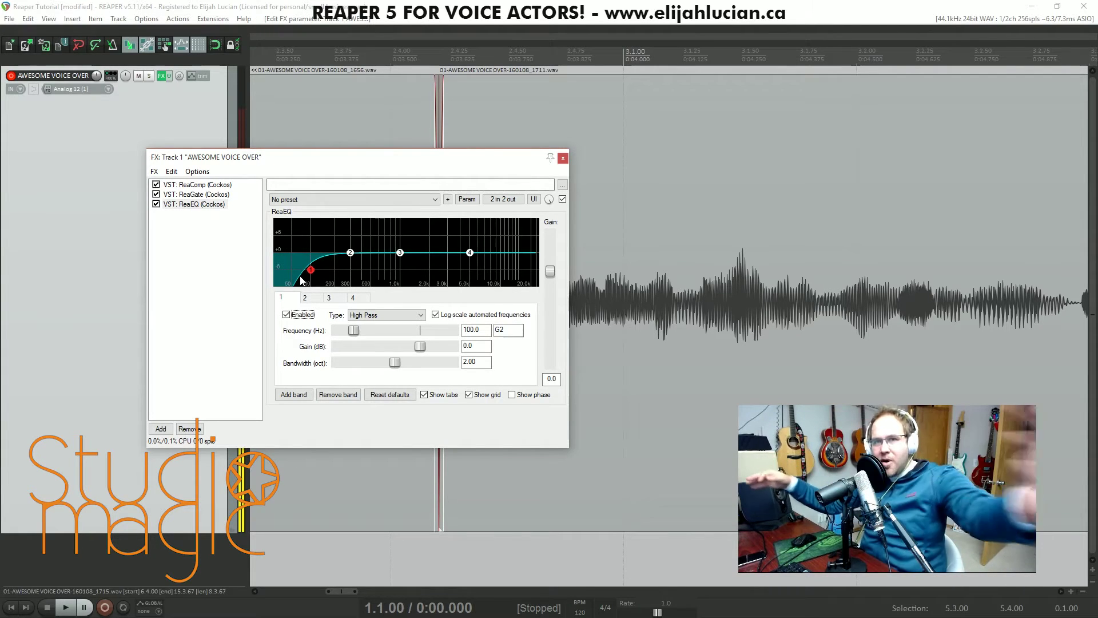
{"action": "left_click_drag", "start_coordinate": [351, 253], "coordinate": [350, 255]}
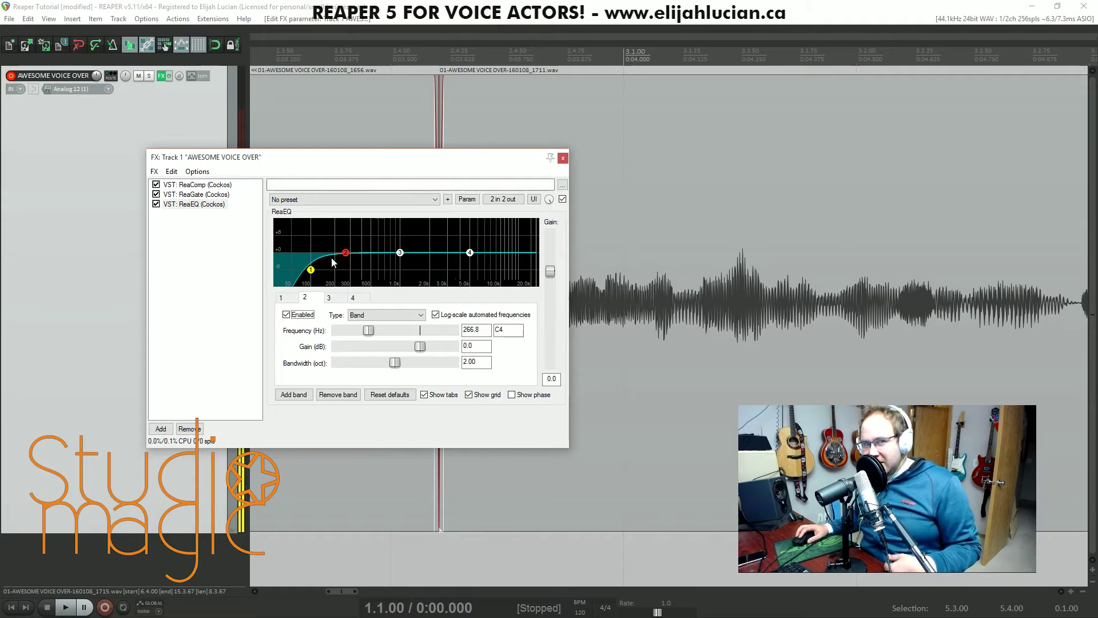
{"action": "left_click_drag", "start_coordinate": [347, 259], "coordinate": [337, 249]}
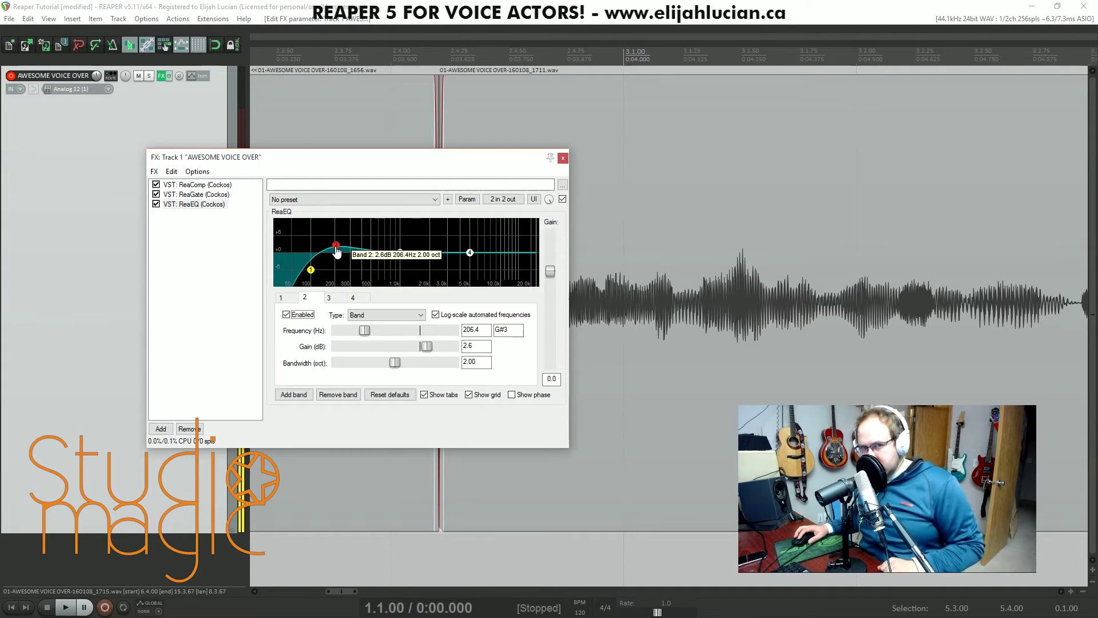
{"action": "left_click_drag", "start_coordinate": [336, 251], "coordinate": [316, 245]}
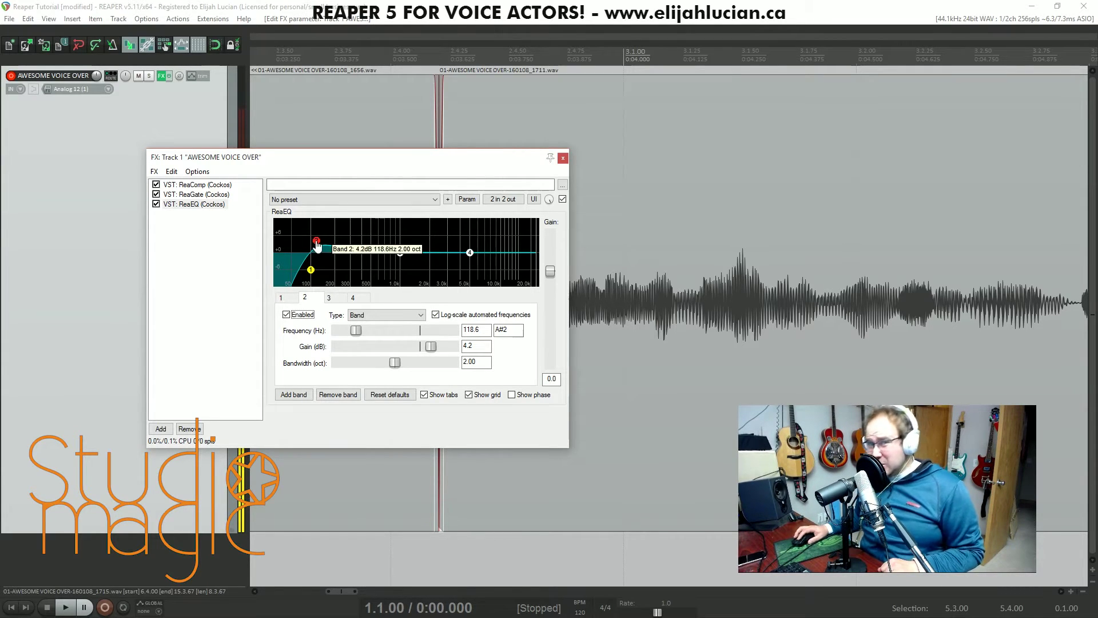
{"action": "left_click_drag", "start_coordinate": [320, 250], "coordinate": [307, 272]}
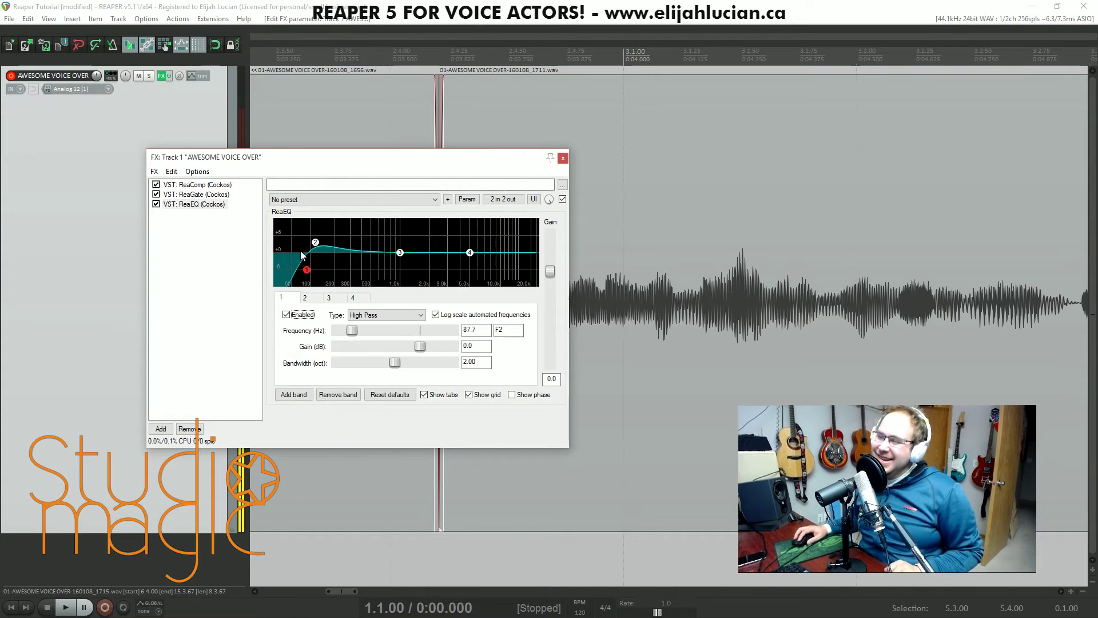
{"action": "mouse_move", "coordinate": [317, 245]}
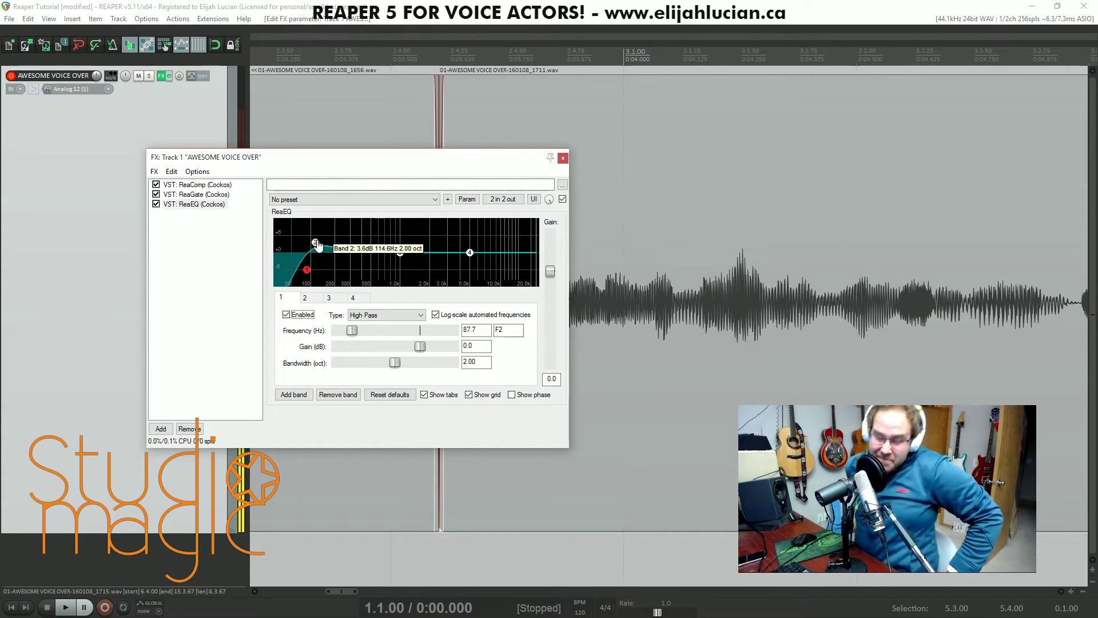
- Raise the band 1 high-pass frequency to about 211 Hz and play the voice-over with it
{"action": "mouse_move", "coordinate": [308, 274]}
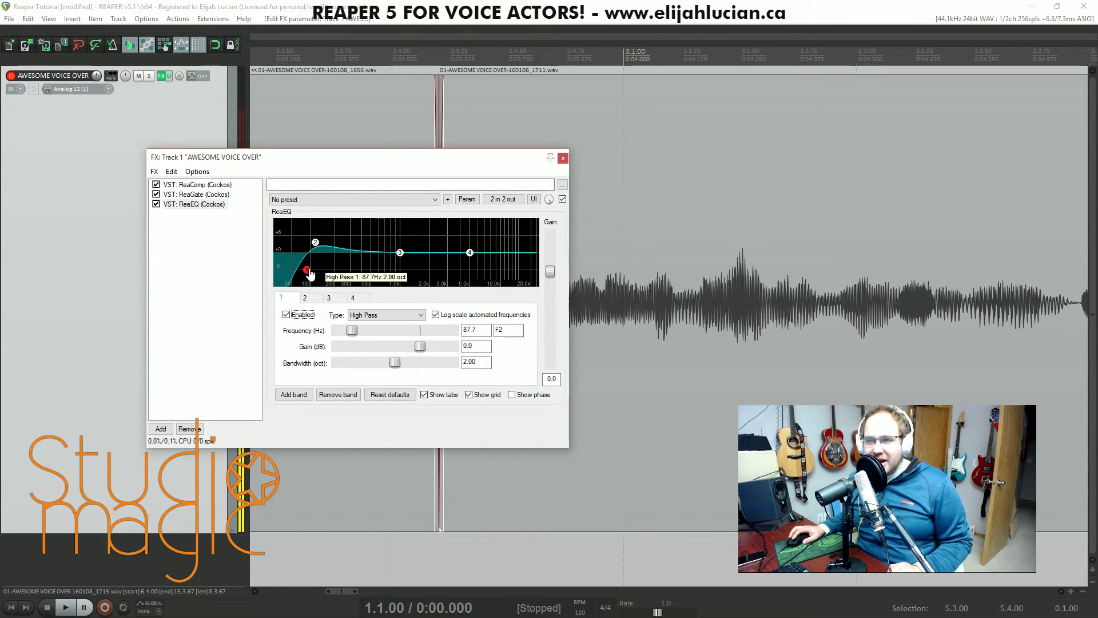
{"action": "left_click_drag", "start_coordinate": [309, 274], "coordinate": [344, 279]}
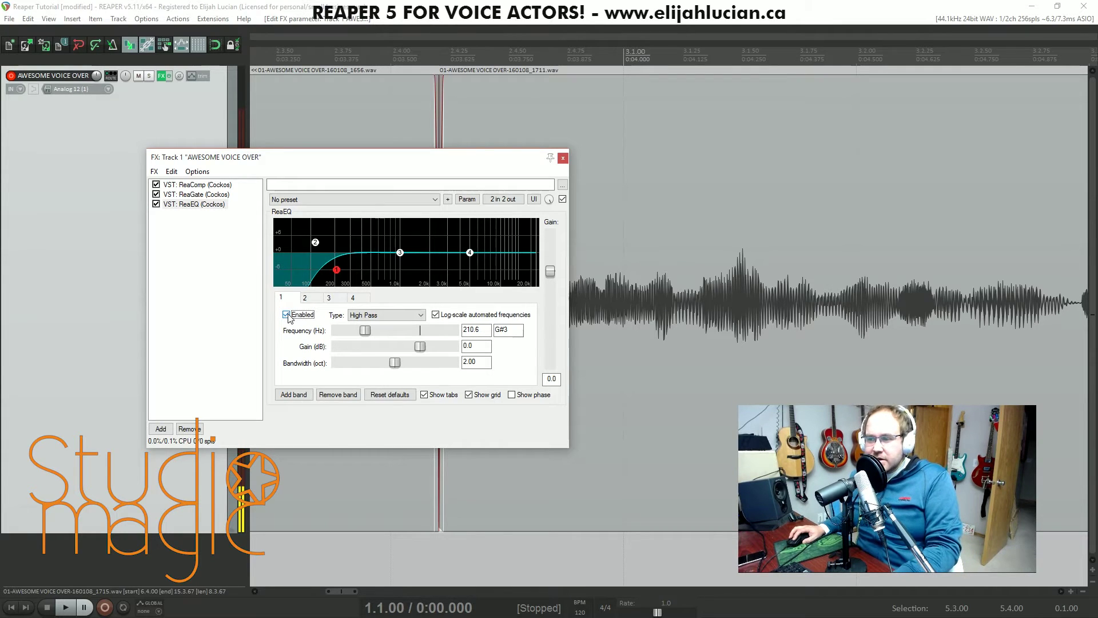
{"action": "key", "text": "space"}
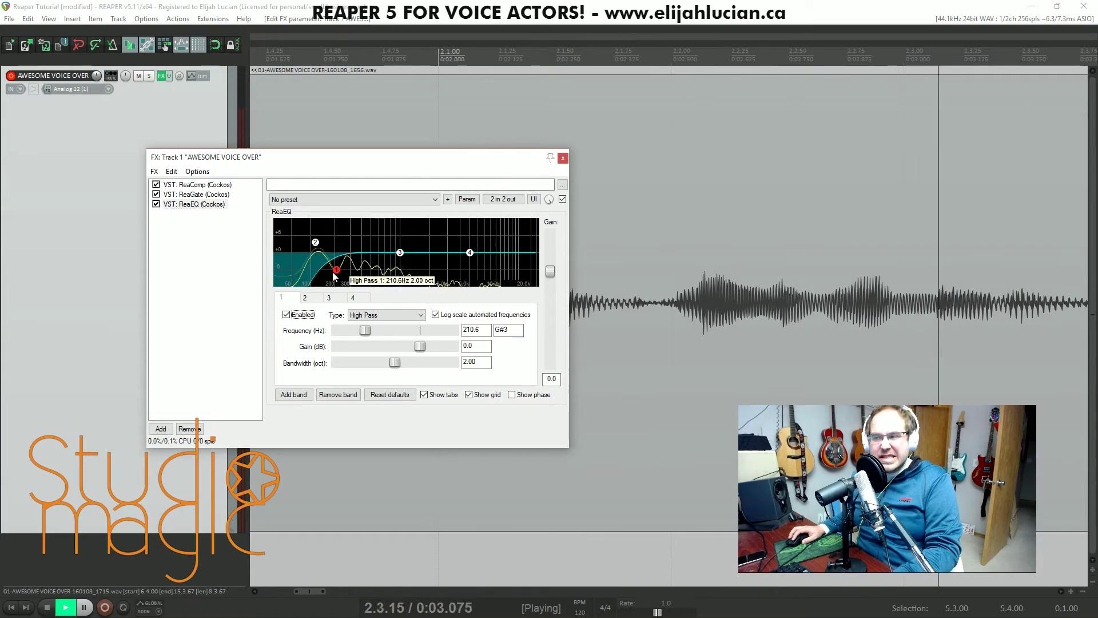
{"action": "key", "text": "space"}
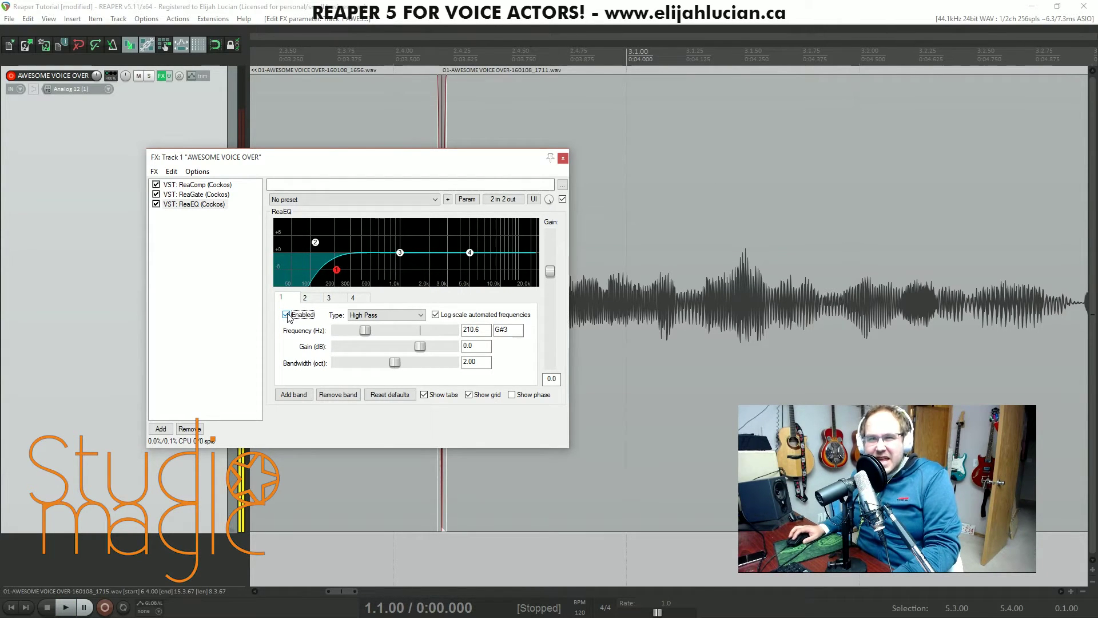
- Disable high-pass band 1 and play the voice-over with only the band 2 low-end boost
{"action": "left_click", "coordinate": [287, 315]}
{"action": "key", "text": "space"}
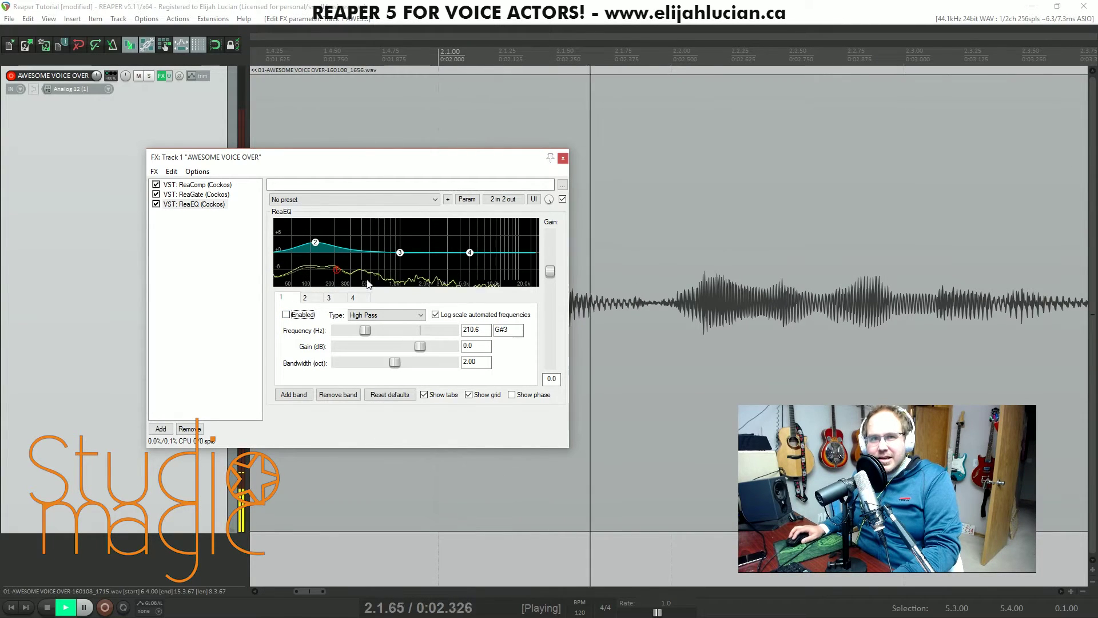
{"action": "key", "text": "space"}
- Reduce the band 2 boost slightly, switch that band off and on again, and reselect high-pass band 1
{"action": "left_click", "coordinate": [316, 243]}
{"action": "left_click", "coordinate": [289, 315]}
{"action": "left_click", "coordinate": [287, 315]}
{"action": "left_click", "coordinate": [337, 269]}
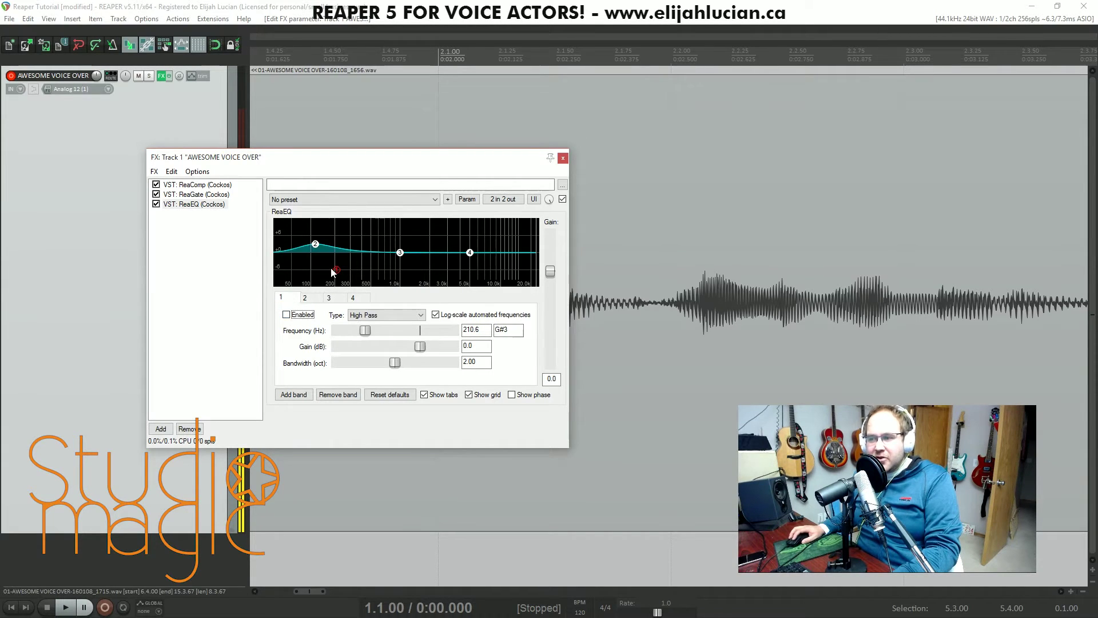
- Re-enable high-pass band 1 at about 82 Hz and shift the band 2 boost to about 105 Hz at 3.0 dB
{"action": "left_click", "coordinate": [287, 315]}
{"action": "left_click_drag", "start_coordinate": [337, 270], "coordinate": [306, 272]}
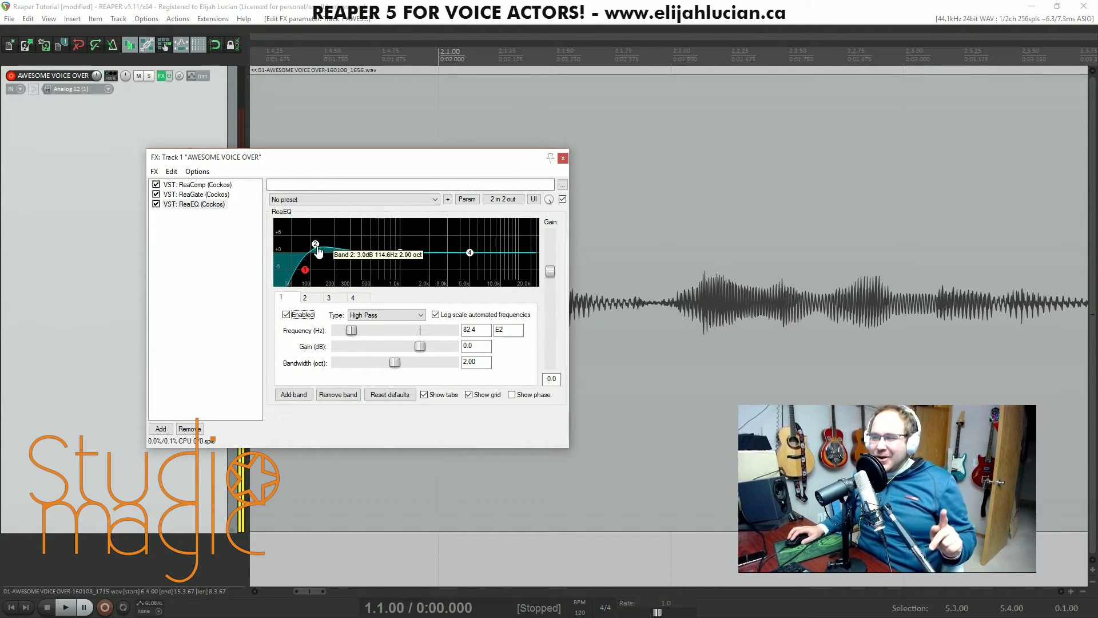
{"action": "left_click_drag", "start_coordinate": [316, 245], "coordinate": [313, 245]}
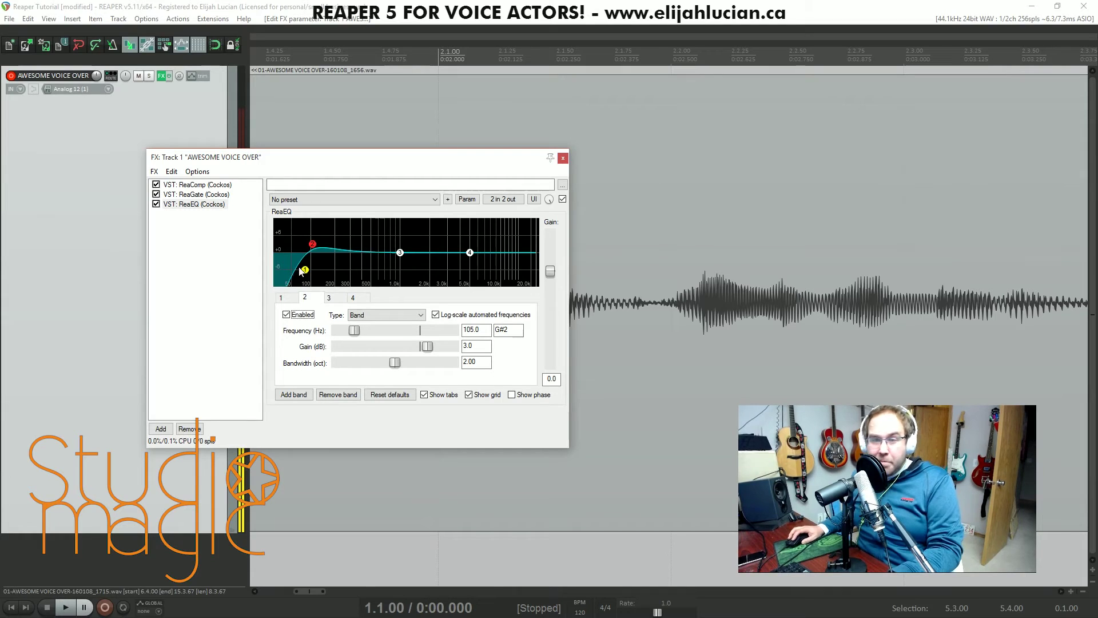
- Play the voice-over several times from the start to hear the combined high-pass and low-end boost
{"action": "left_click", "coordinate": [360, 132]}
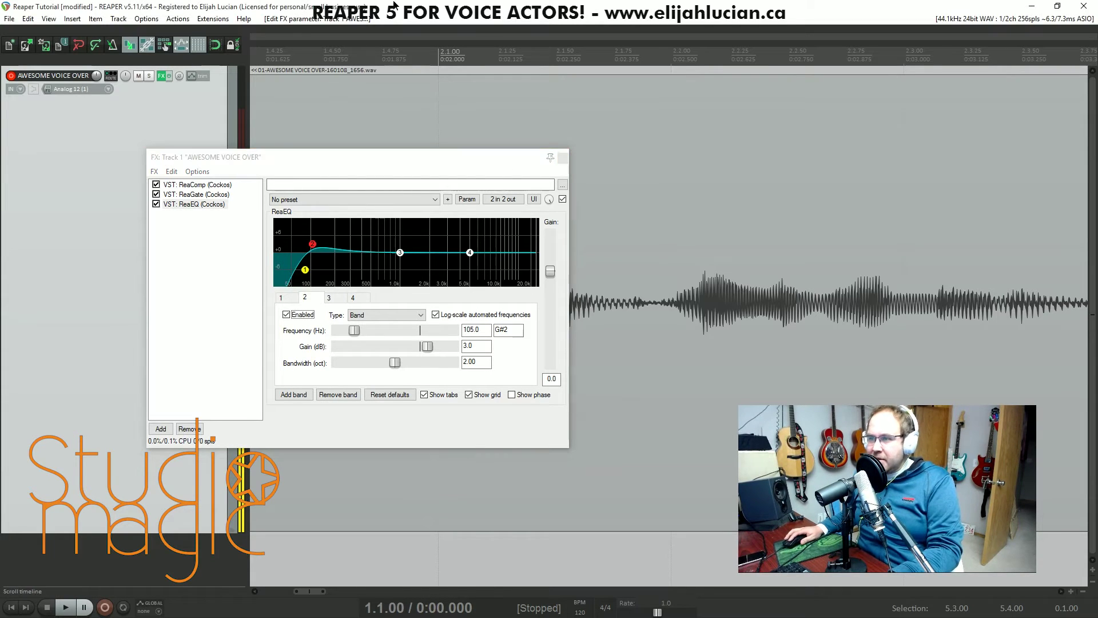
{"action": "key", "text": "space"}
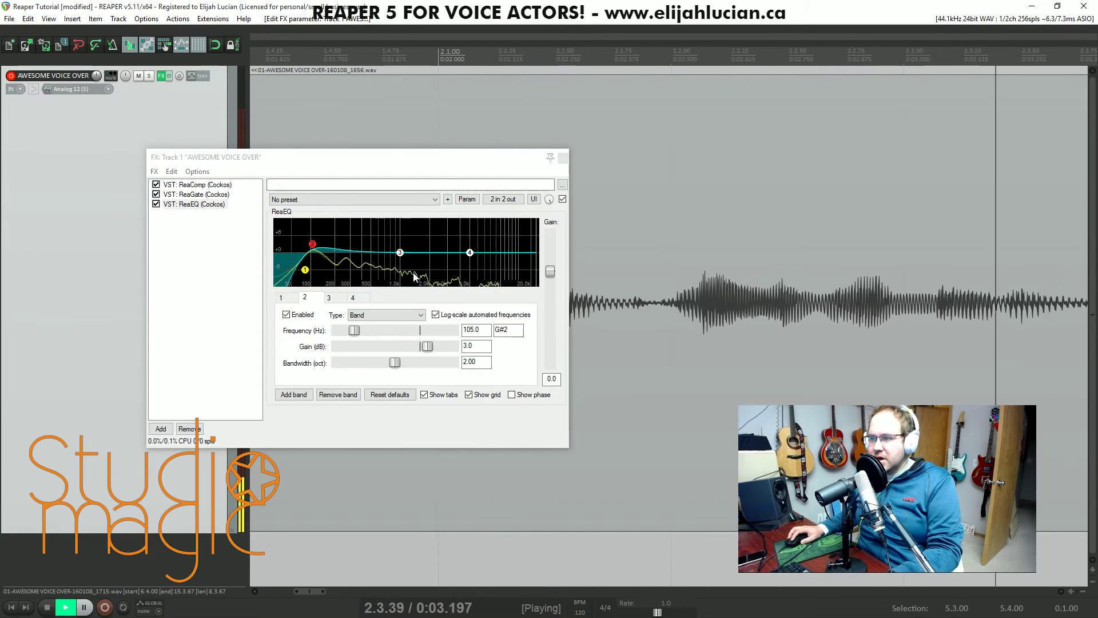
{"action": "key", "text": "space"}
{"action": "mouse_move", "coordinate": [401, 256]}
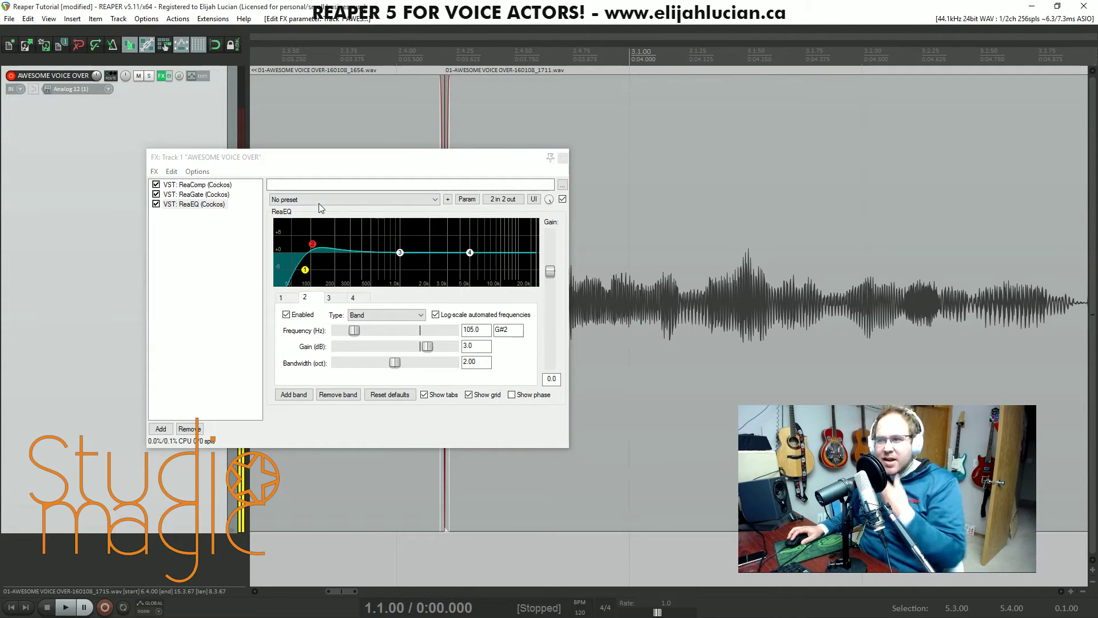
{"action": "key", "text": "space"}
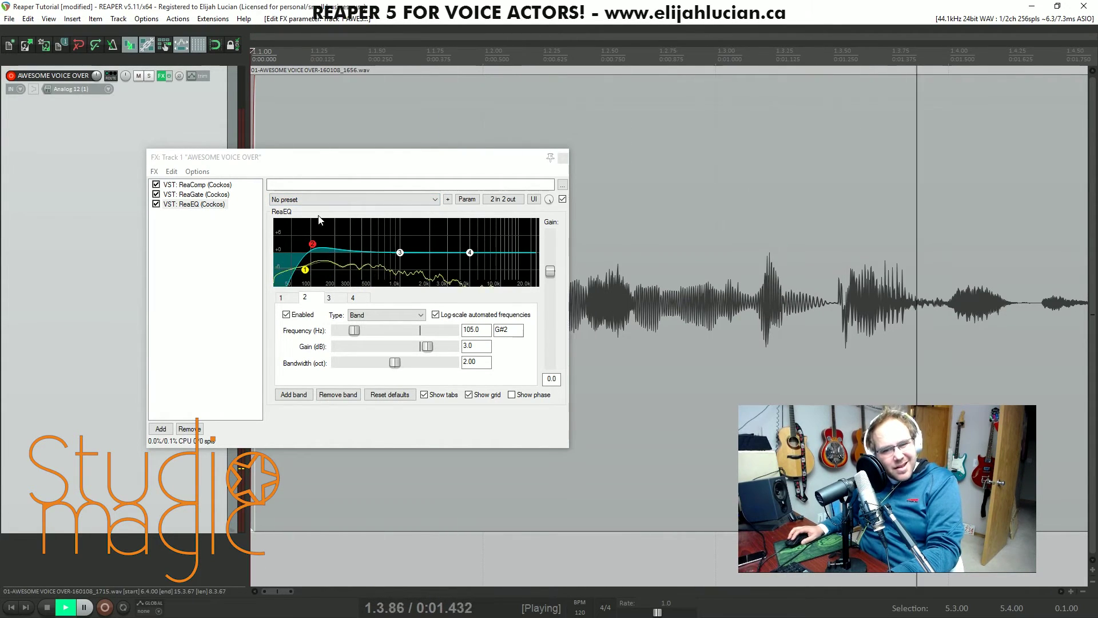
{"action": "key", "text": "space"}
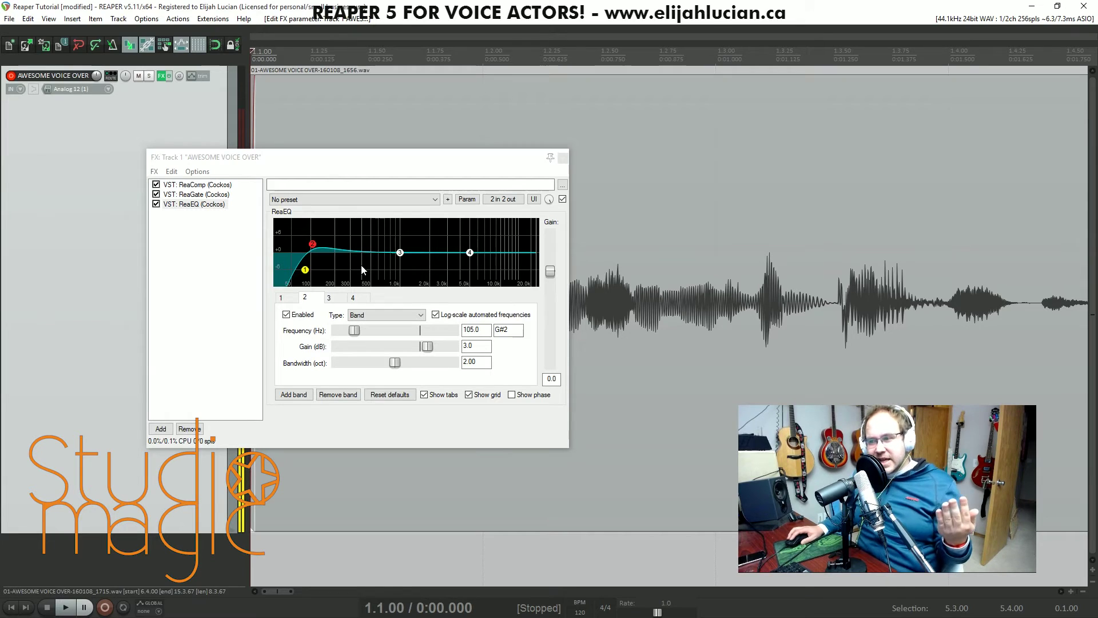
{"action": "key", "text": "space"}
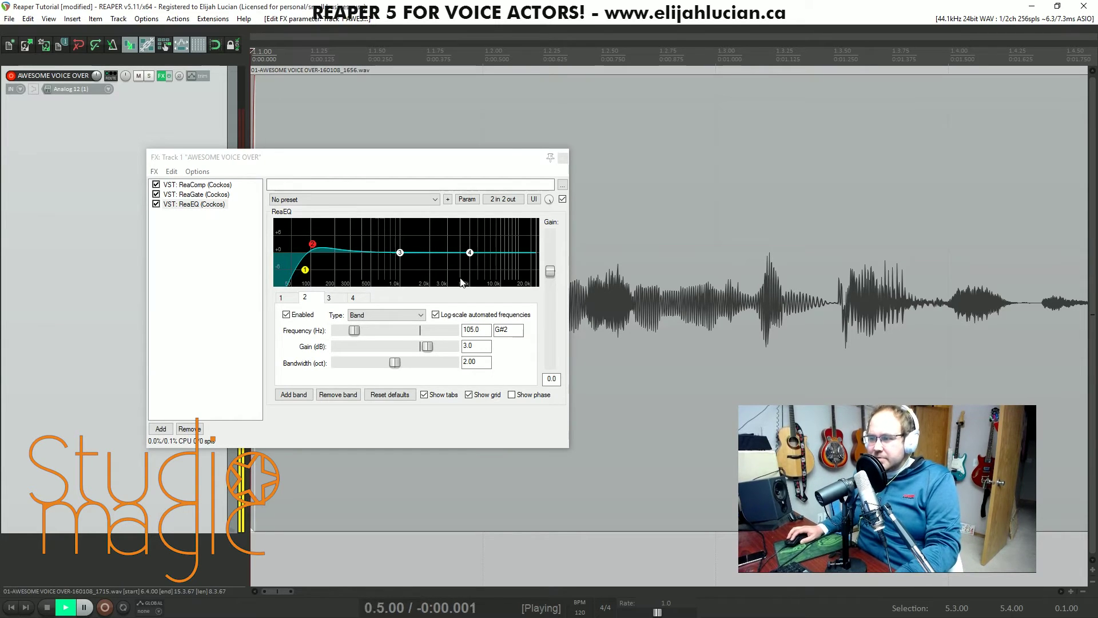
{"action": "key", "text": "space"}
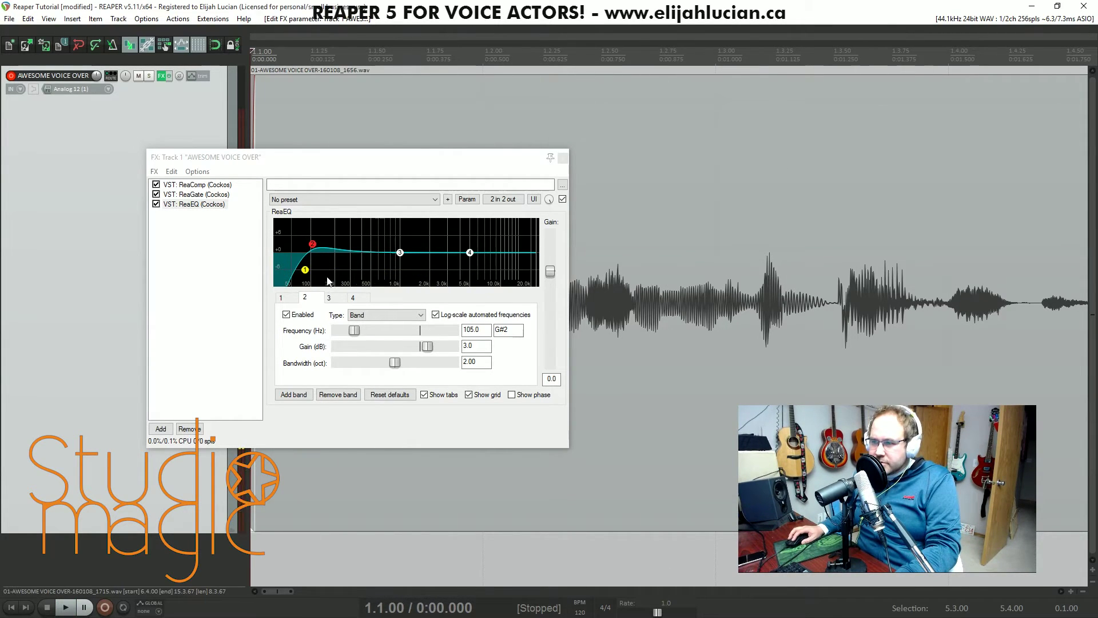
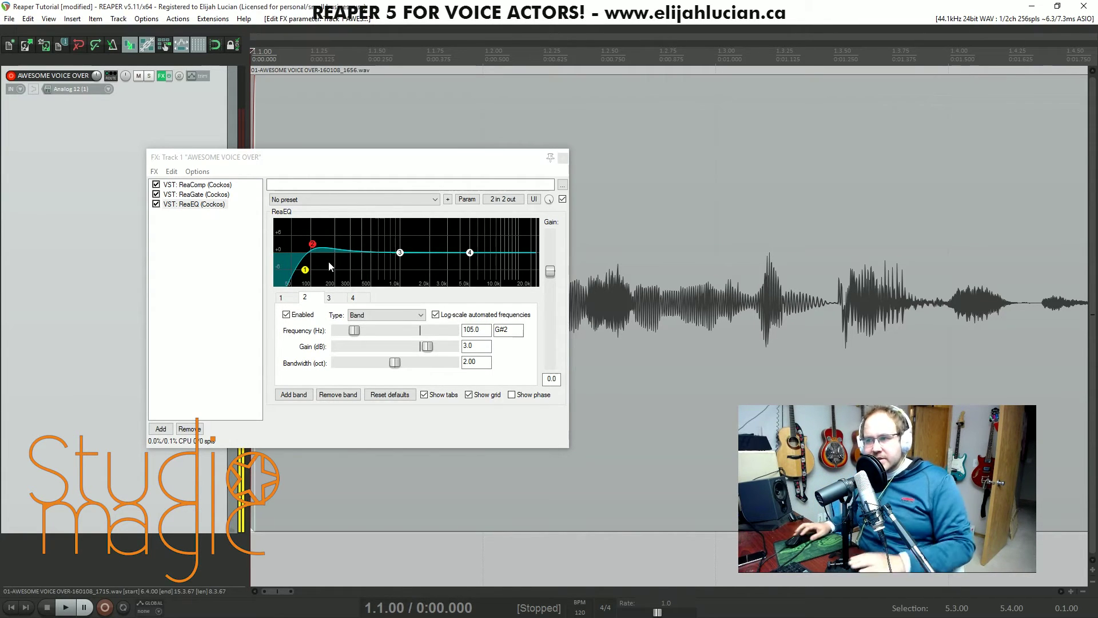
- Shape band 3 into a cut of about 2.4 dB near 387 Hz with a bandwidth of 1.00 octave
{"action": "left_click_drag", "start_coordinate": [400, 253], "coordinate": [361, 263]}
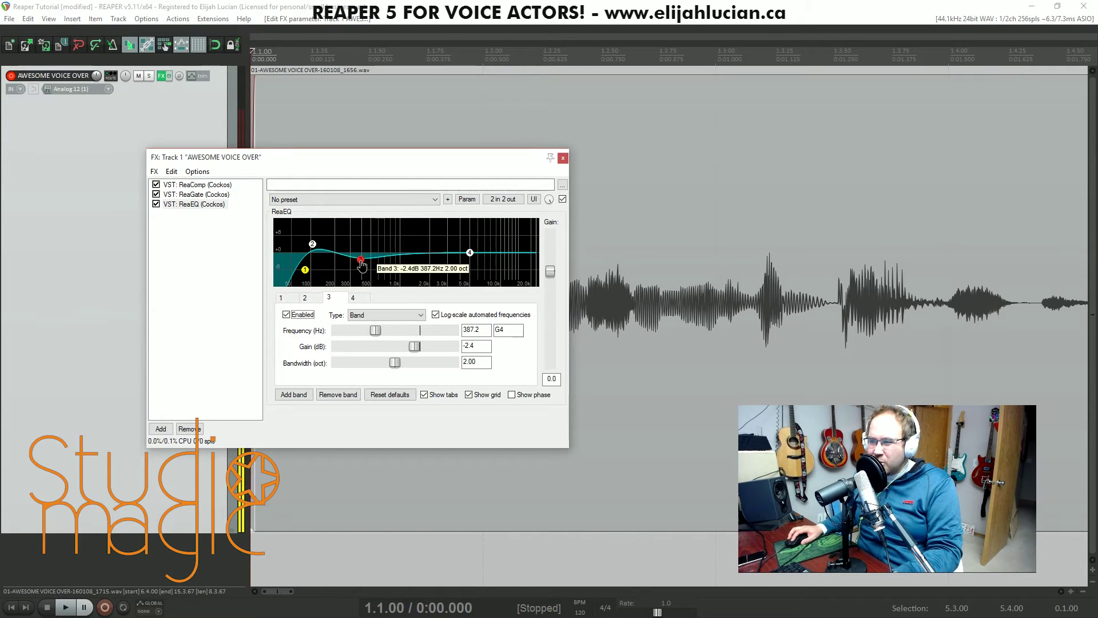
{"action": "scroll", "coordinate": [361, 264], "scroll_direction": "down", "scroll_amount": 2}
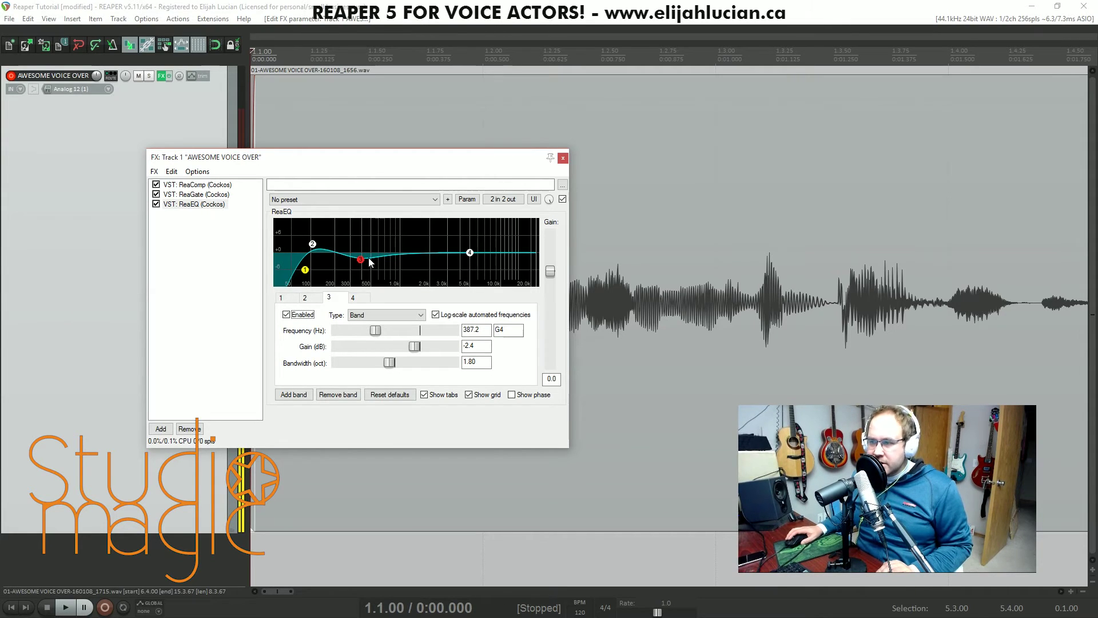
{"action": "scroll", "coordinate": [362, 264], "scroll_direction": "down", "scroll_amount": 4}
{"action": "scroll", "coordinate": [362, 263], "scroll_direction": "down", "scroll_amount": 4}
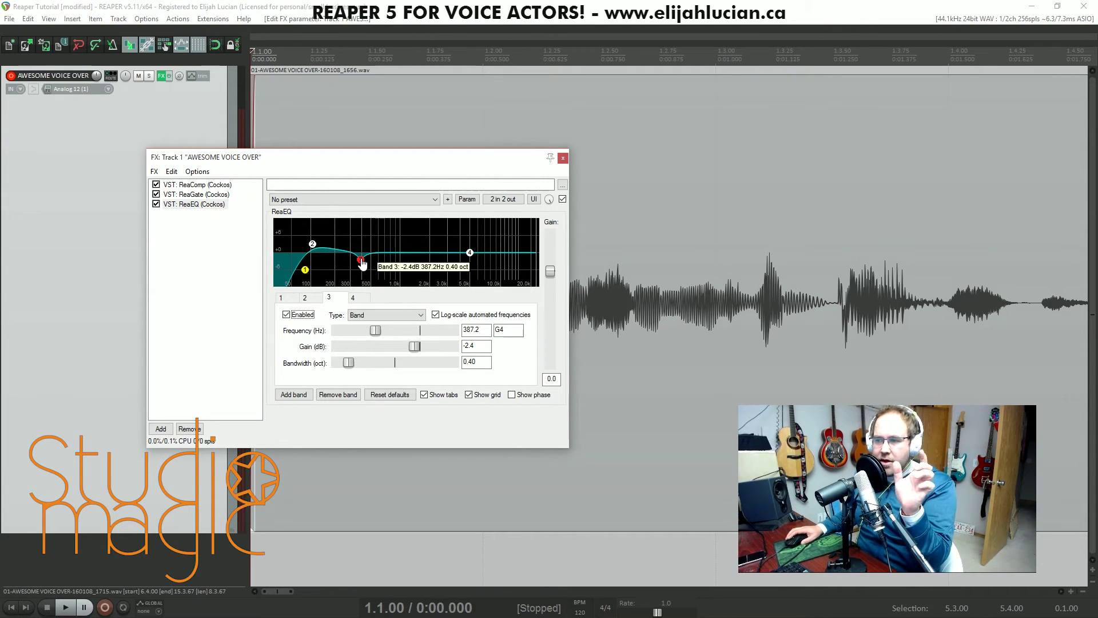
{"action": "scroll", "coordinate": [363, 262], "scroll_direction": "up", "scroll_amount": 6}
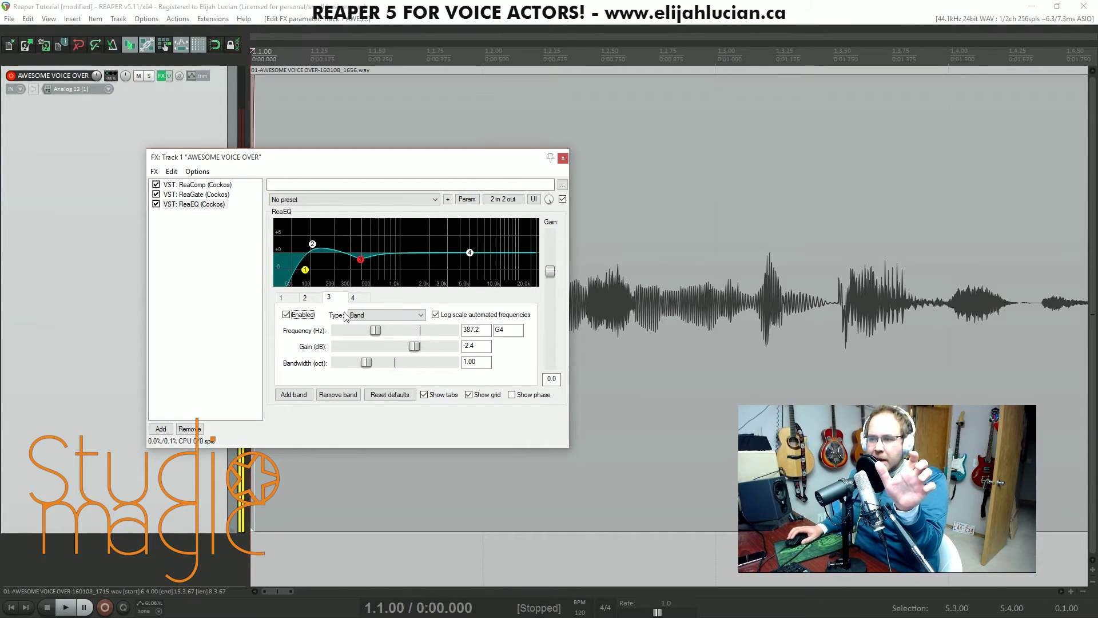
- Move band 3 briefly into a slight boost, and settle it as a cut of about 3.2 dB near 360 Hz
{"action": "left_click_drag", "start_coordinate": [360, 259], "coordinate": [360, 254]}
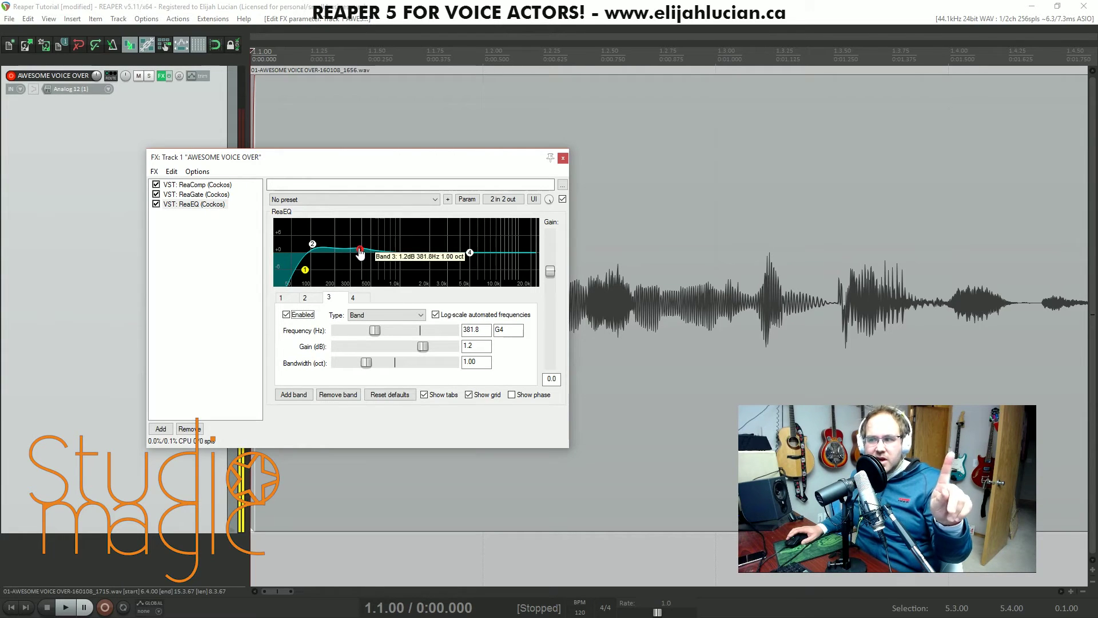
{"action": "left_click_drag", "start_coordinate": [361, 253], "coordinate": [357, 265]}
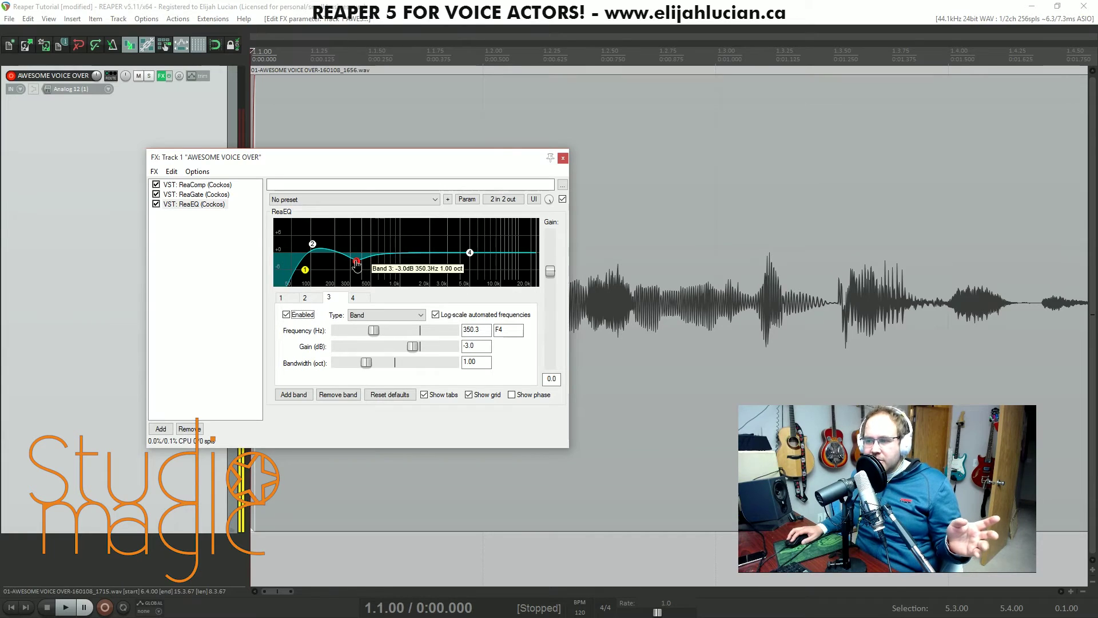
{"action": "left_click_drag", "start_coordinate": [356, 263], "coordinate": [357, 261]}
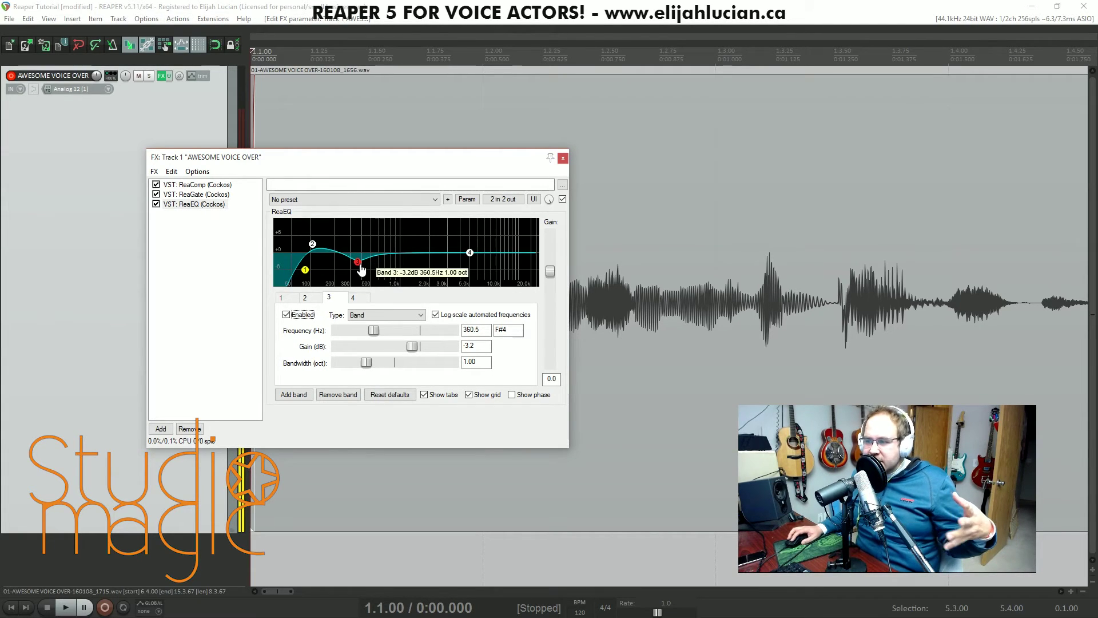
- Compare the voice-over playback with the band 3 cut disabled and with it enabled again
{"action": "left_click", "coordinate": [287, 315]}
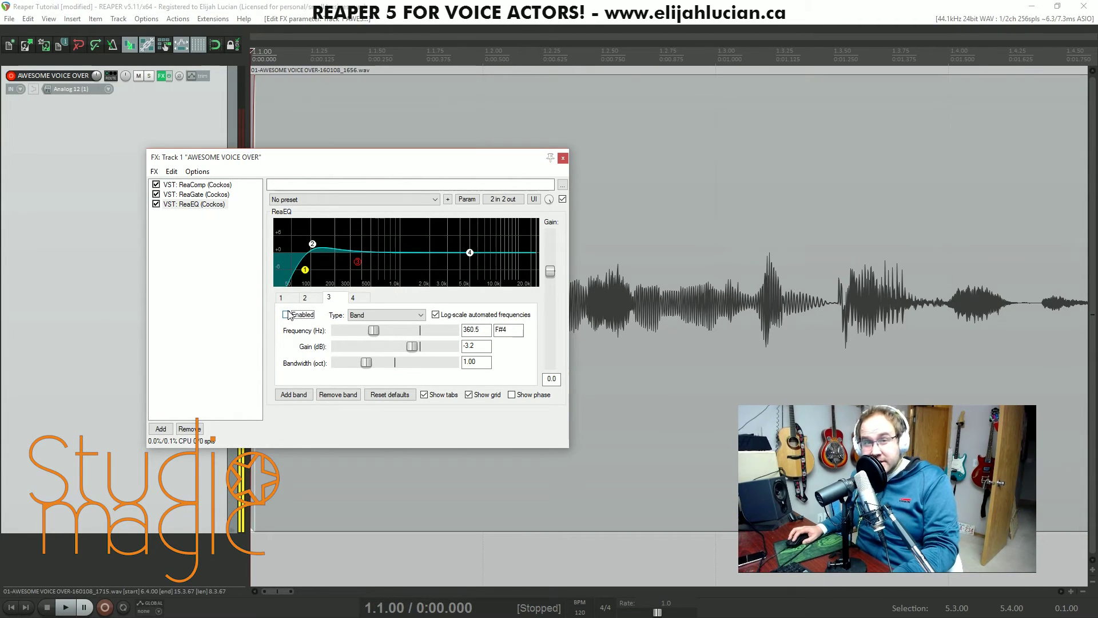
{"action": "key", "text": "space"}
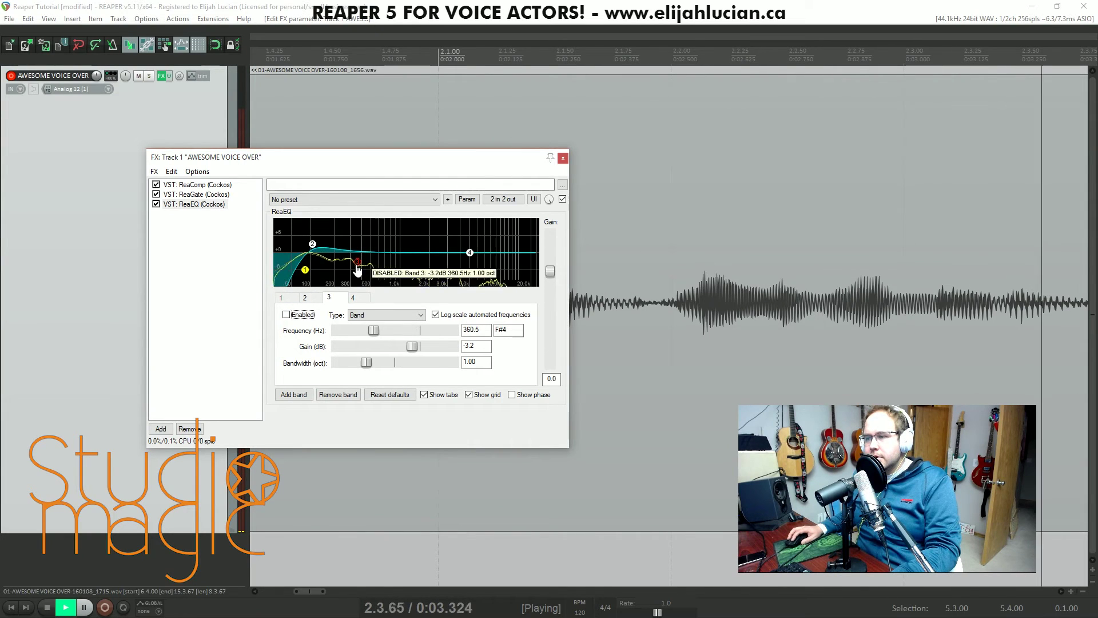
{"action": "key", "text": "space"}
{"action": "left_click", "coordinate": [287, 315]}
{"action": "key", "text": "space"}
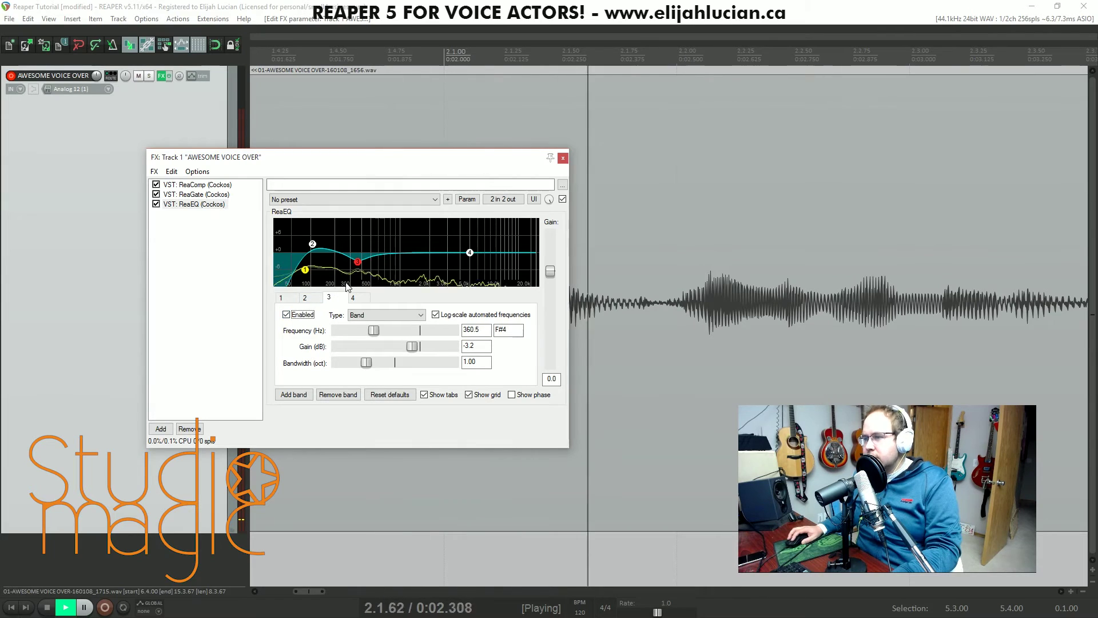
{"action": "key", "text": "space"}
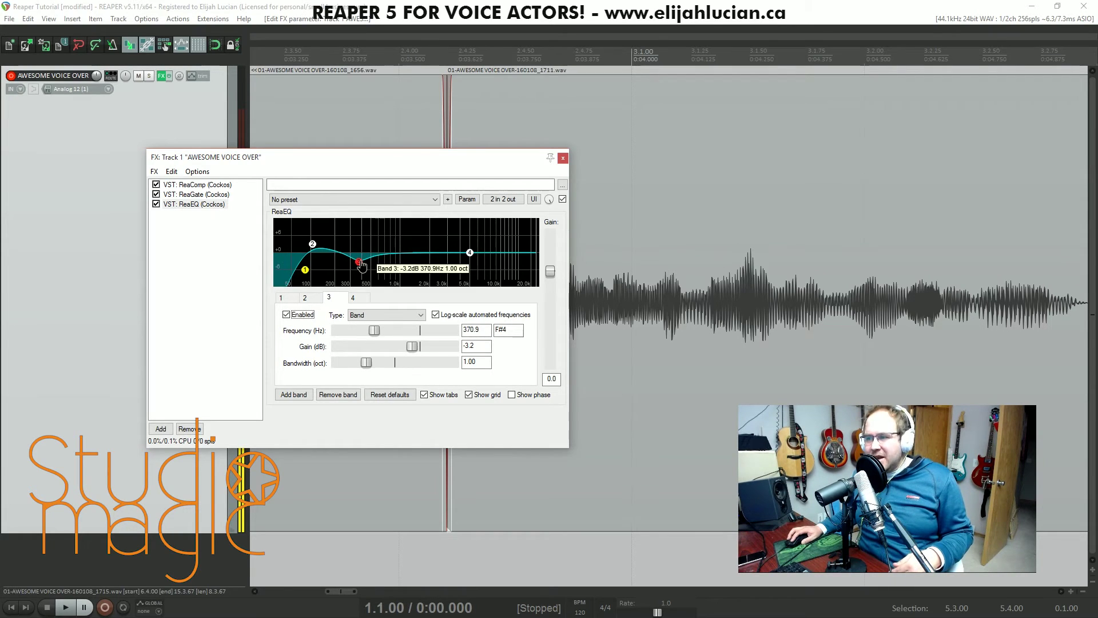
- Soften the band 3 cut, reduce the band 2 boost to about 2.0 dB near 103 Hz, and play the voice-over
{"action": "left_click_drag", "start_coordinate": [360, 265], "coordinate": [314, 252]}
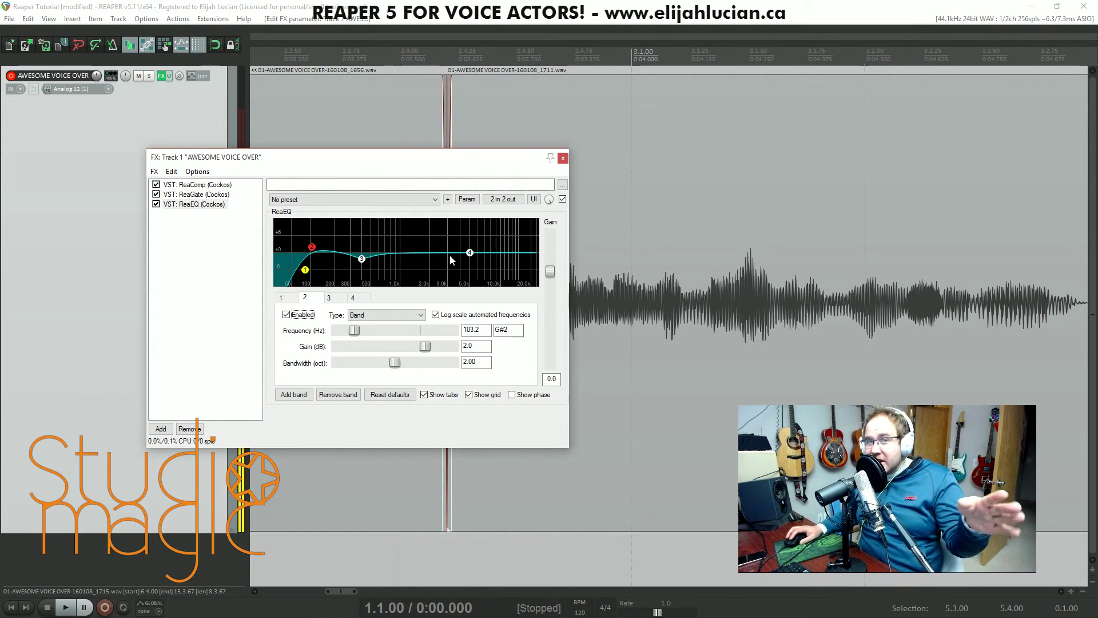
{"action": "mouse_move", "coordinate": [469, 258]}
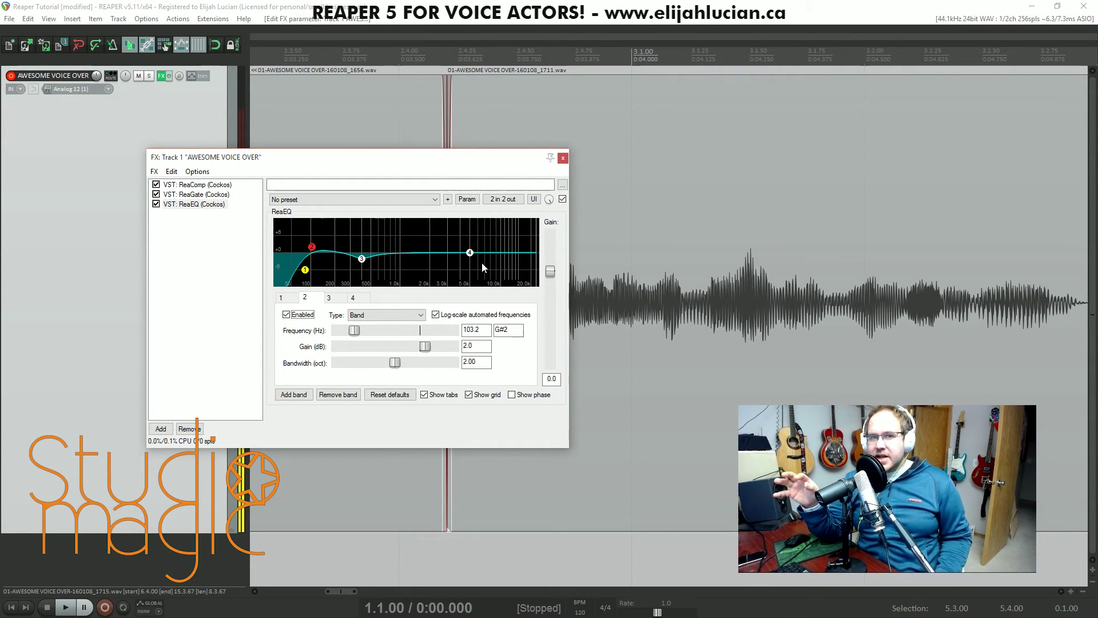
{"action": "key", "text": "space"}
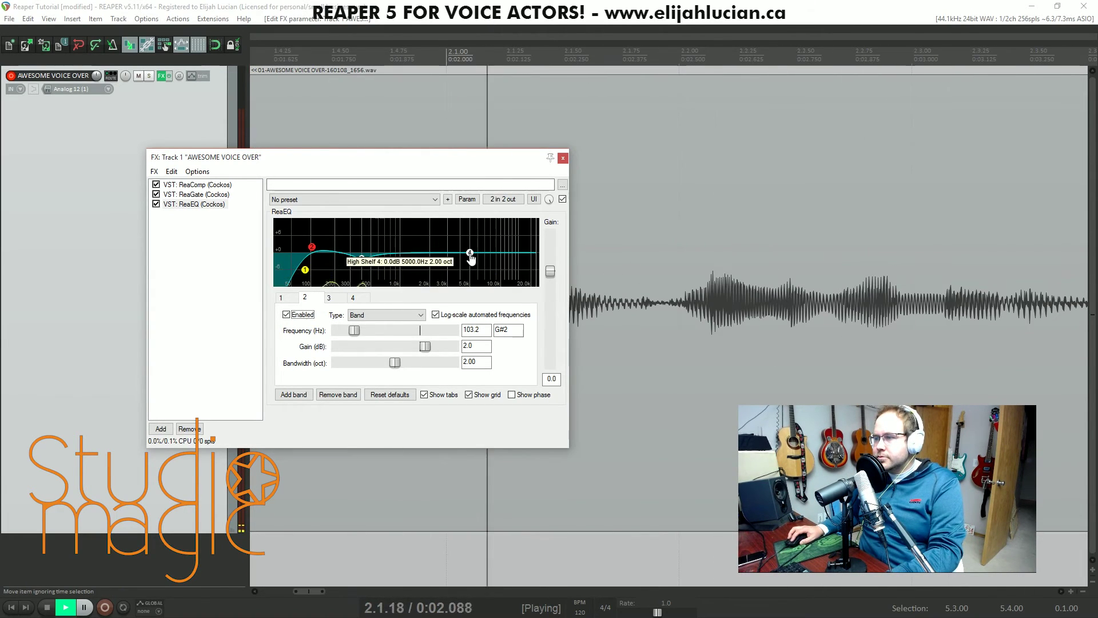
{"action": "key", "text": "space"}
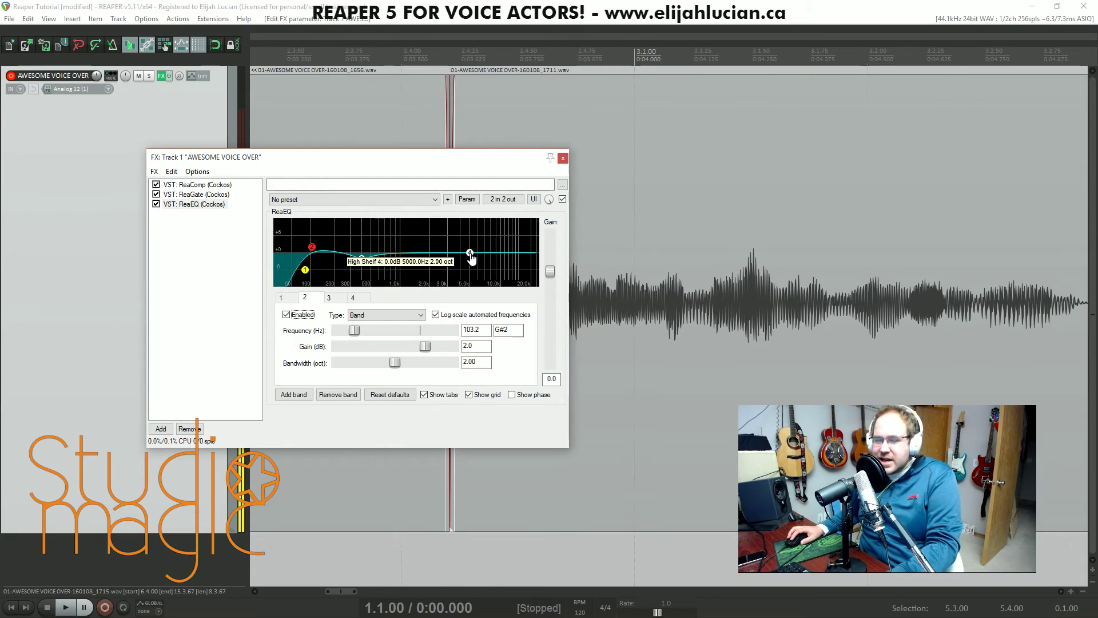
- Keep band 4 as a High Shelf, raise it about 2.6 dB at roughly 2286 Hz, and play the voice-over
{"action": "left_click", "coordinate": [470, 253]}
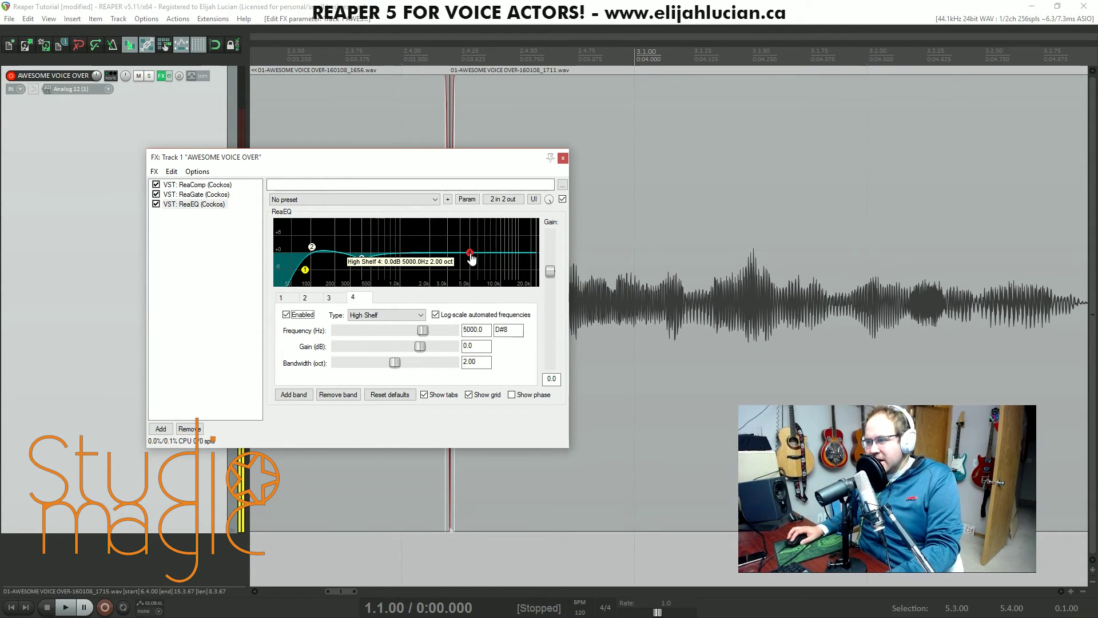
{"action": "left_click", "coordinate": [373, 320]}
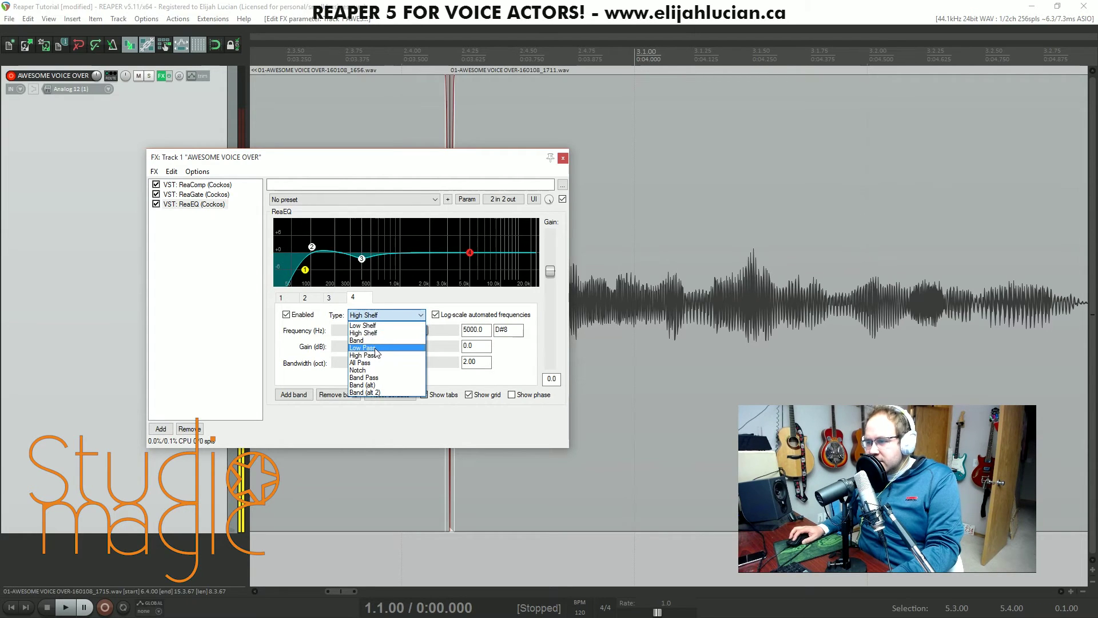
{"action": "left_click", "coordinate": [376, 333]}
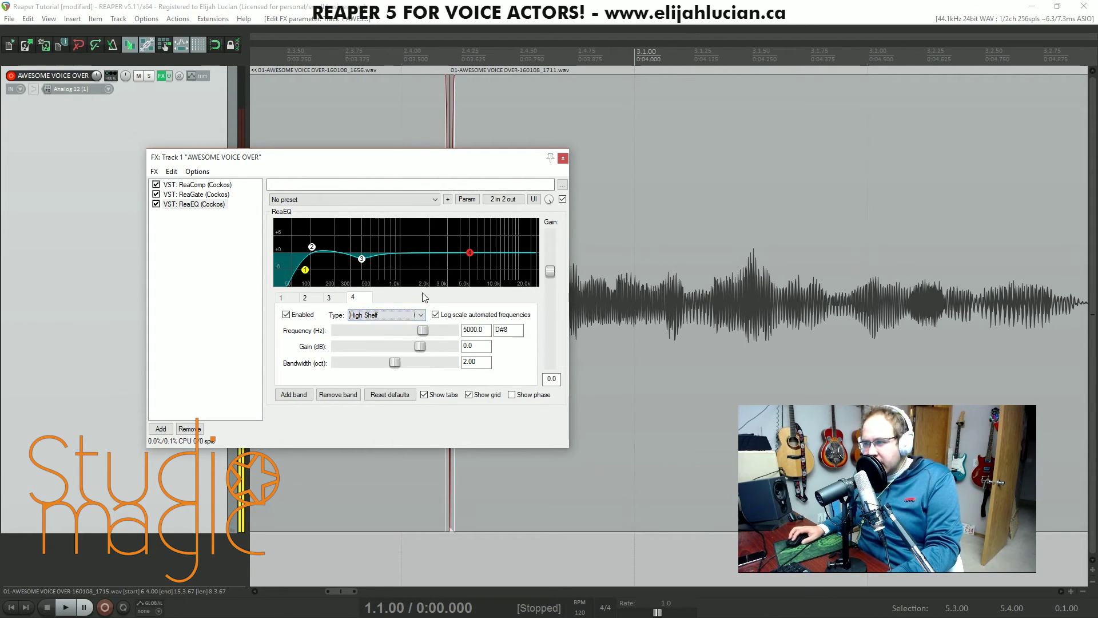
{"action": "left_click_drag", "start_coordinate": [470, 249], "coordinate": [437, 247]}
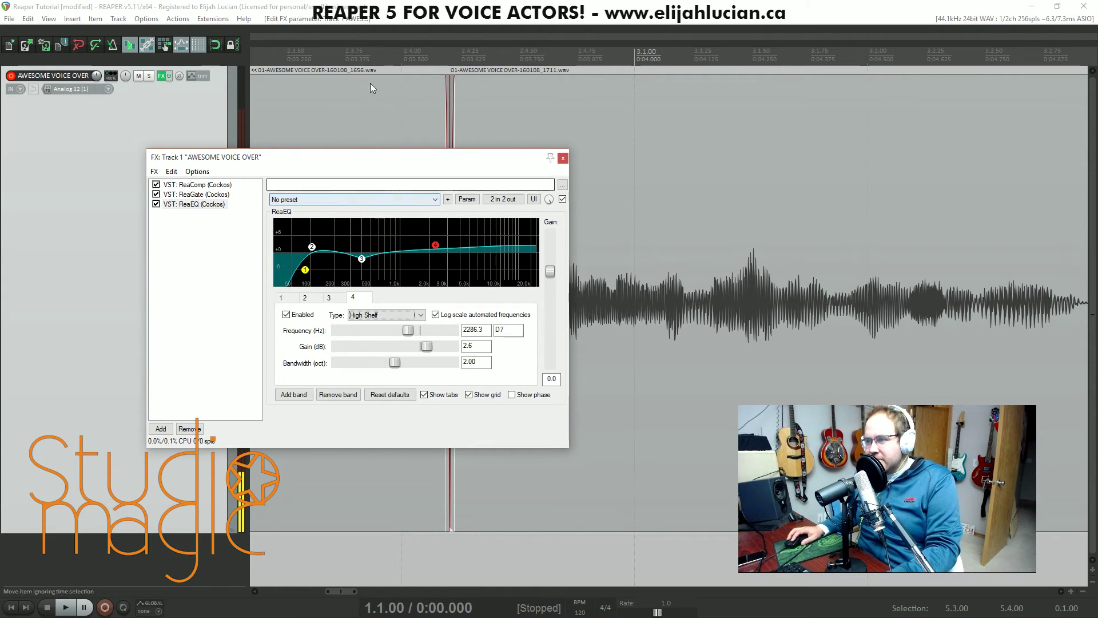
{"action": "key", "text": "space"}
{"action": "mouse_move", "coordinate": [438, 248]}
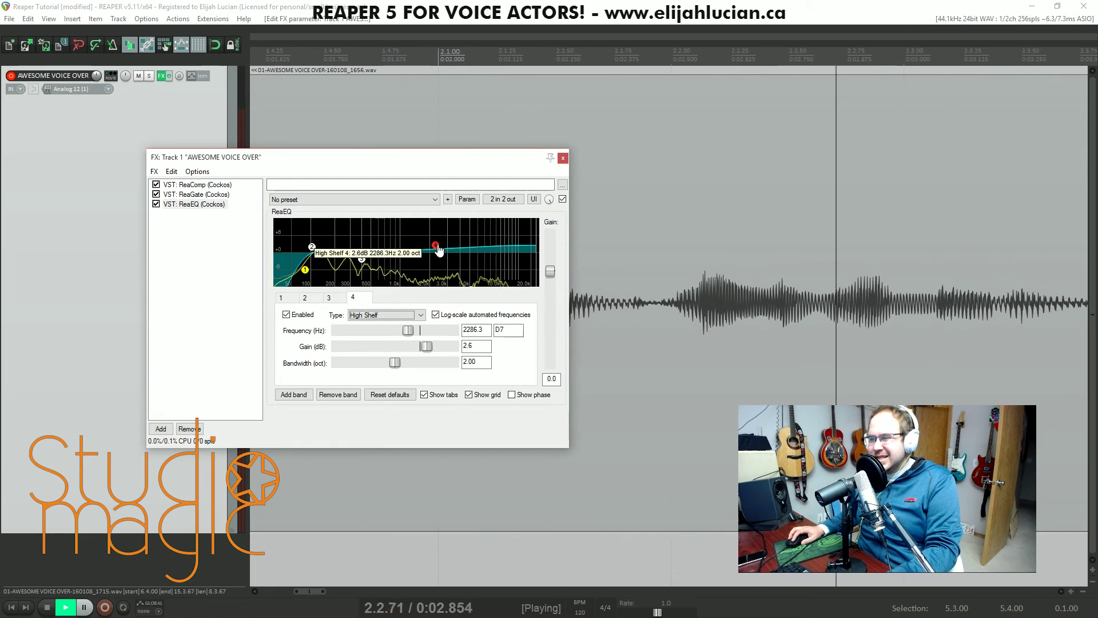
{"action": "key", "text": "space"}
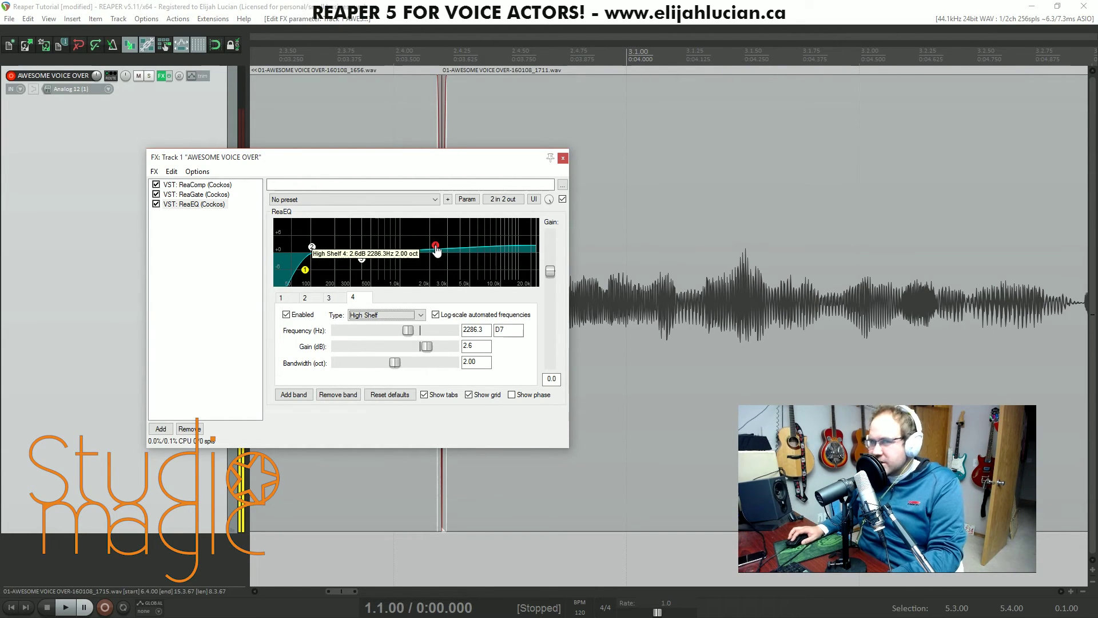
- Move the band 4 high shelf to about 6742 Hz at 1.8 dB with a 0.60-octave bandwidth and play the voice-over
{"action": "left_click_drag", "start_coordinate": [436, 248], "coordinate": [461, 250]}
{"action": "left_click", "coordinate": [463, 252], "text": "alt"}
{"action": "left_click", "coordinate": [461, 249], "text": "alt"}
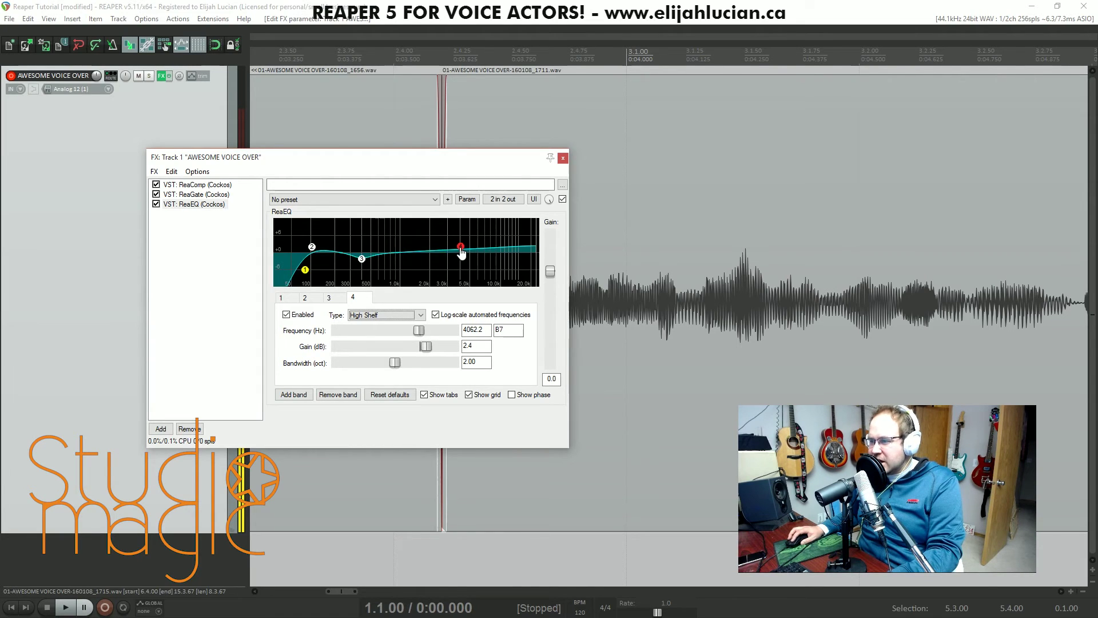
{"action": "scroll", "coordinate": [462, 253], "scroll_direction": "down", "scroll_amount": 5}
{"action": "mouse_move", "coordinate": [462, 253]}
{"action": "left_mouse_down"}
{"action": "mouse_move", "coordinate": [452, 254]}
{"action": "mouse_move", "coordinate": [484, 252]}
{"action": "left_mouse_up"}
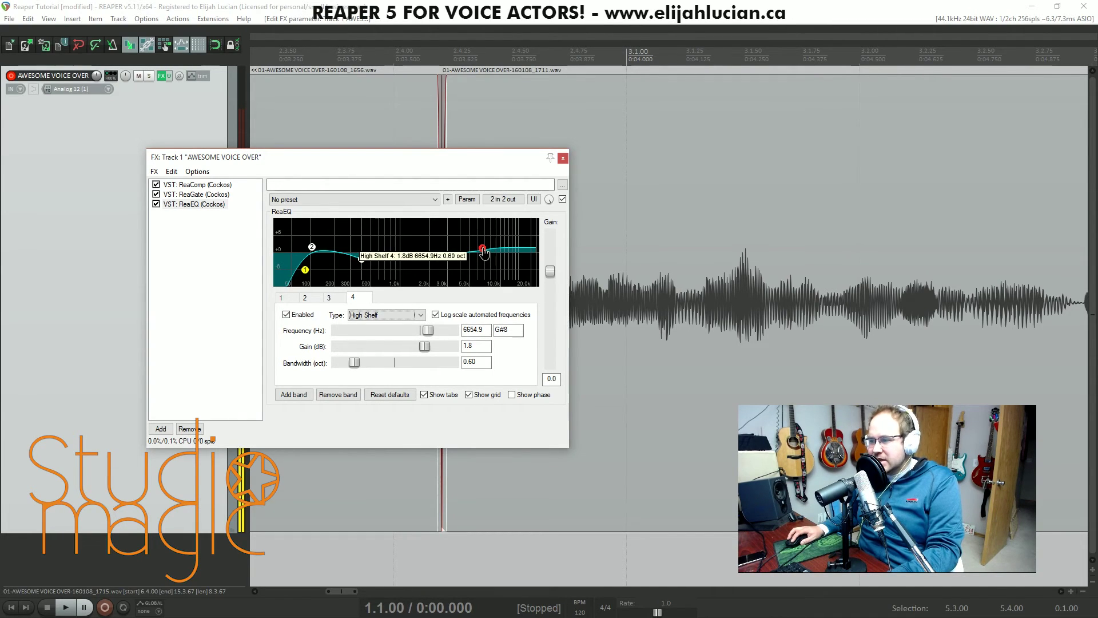
{"action": "left_click_drag", "start_coordinate": [484, 253], "coordinate": [485, 253]}
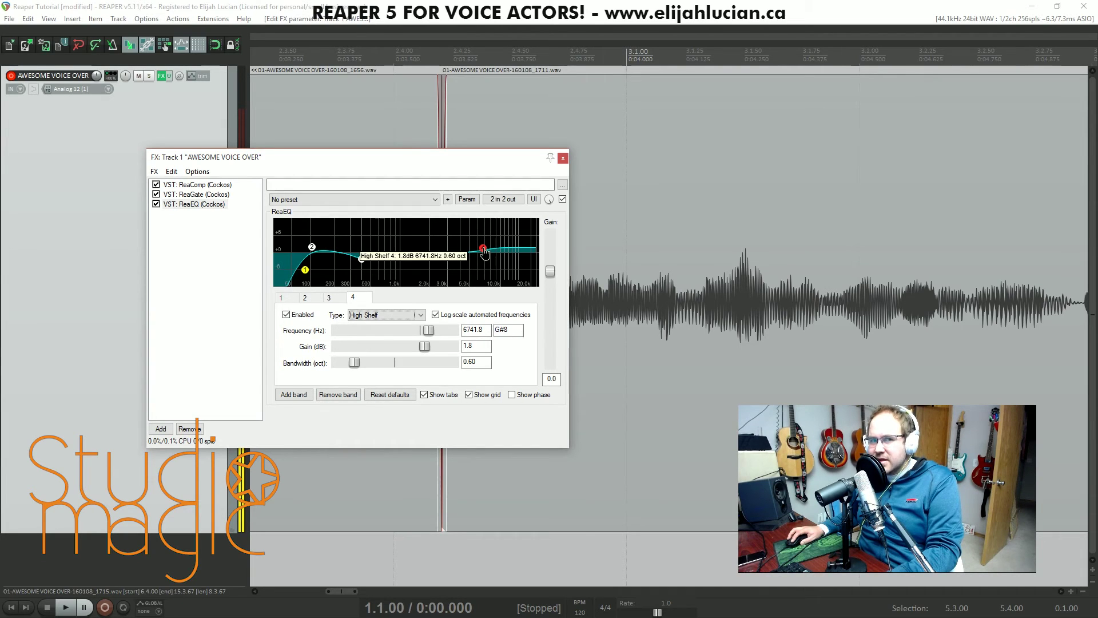
{"action": "key", "text": "space"}
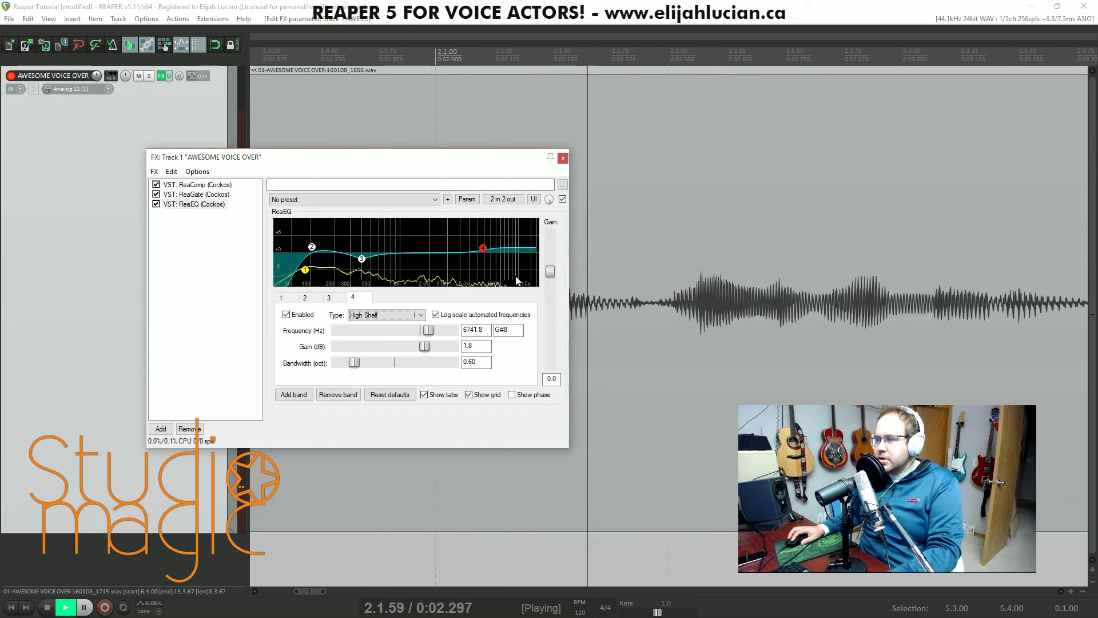
- Stop playback and add a fifth EQ band cutting about 2.6 dB near 2907 Hz with a 0.60-octave bandwidth
{"action": "key", "text": "space"}
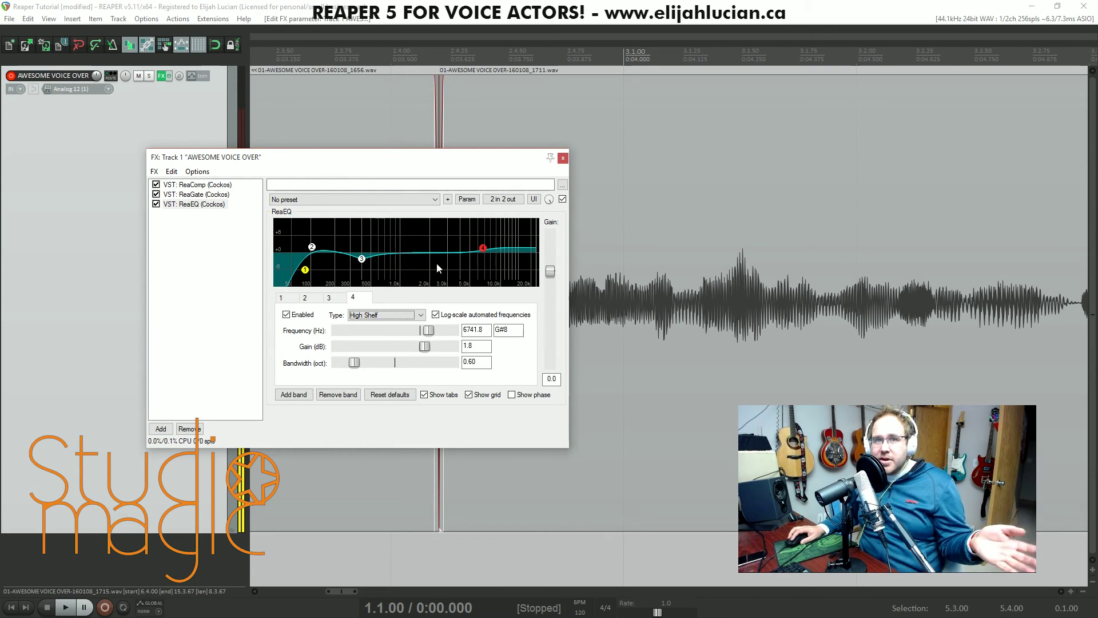
{"action": "mouse_move", "coordinate": [365, 259]}
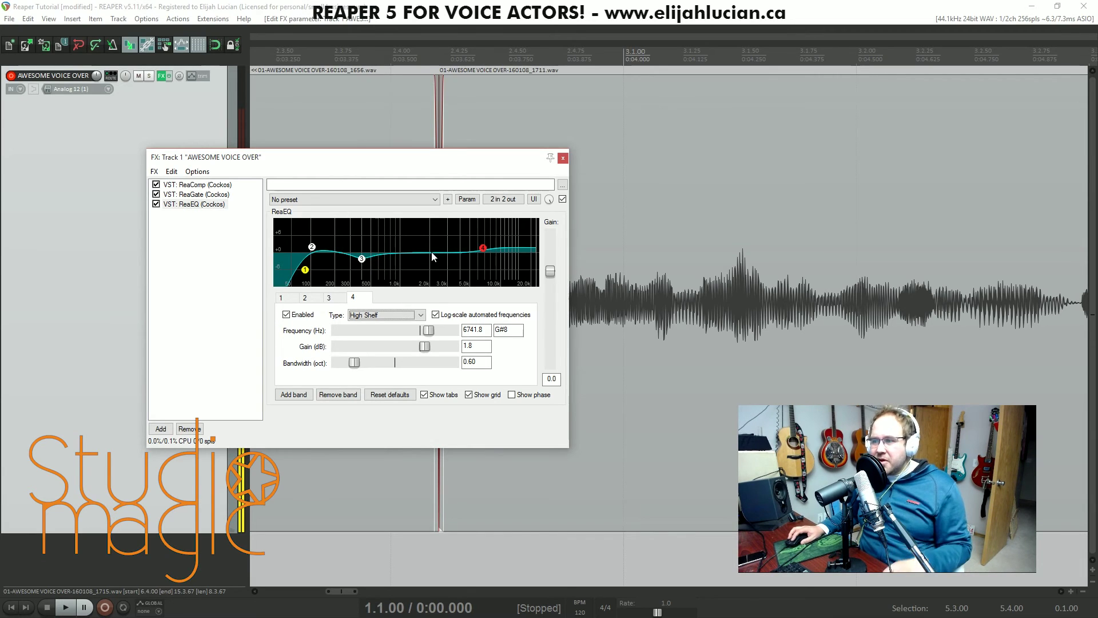
{"action": "left_click", "coordinate": [436, 314]}
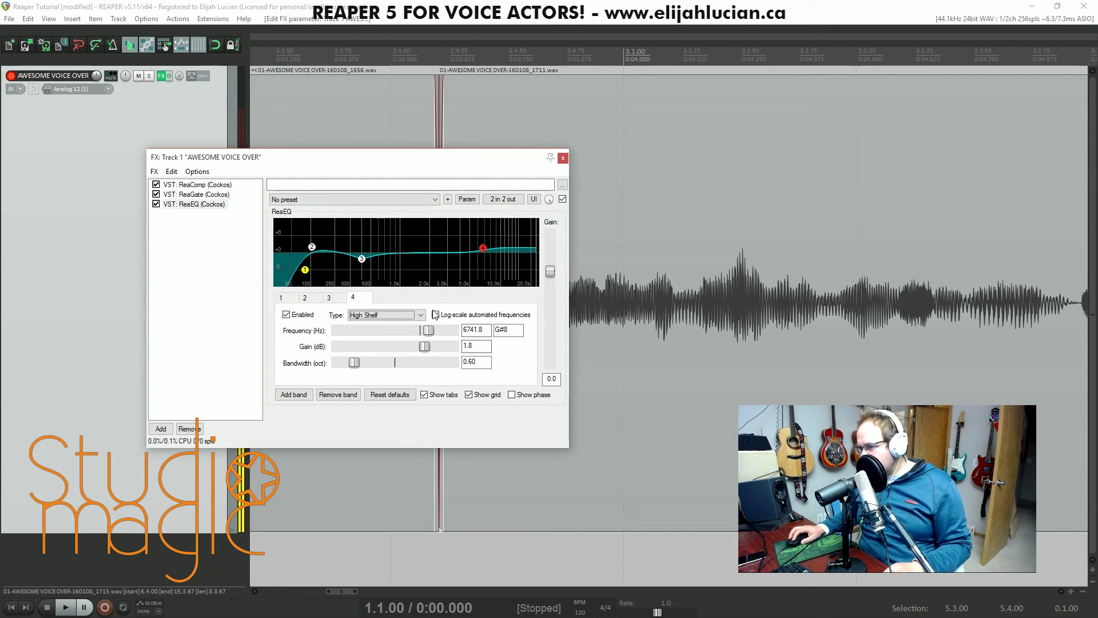
{"action": "left_click", "coordinate": [293, 394]}
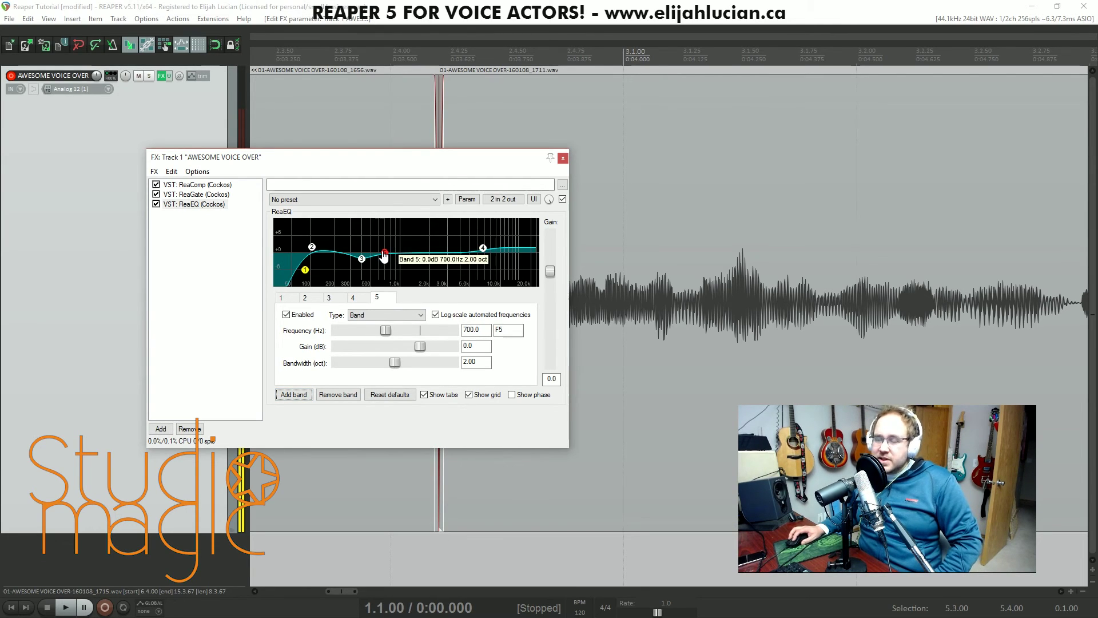
{"action": "left_click_drag", "start_coordinate": [383, 256], "coordinate": [447, 264]}
{"action": "scroll", "coordinate": [438, 259], "scroll_direction": "down", "scroll_amount": 10}
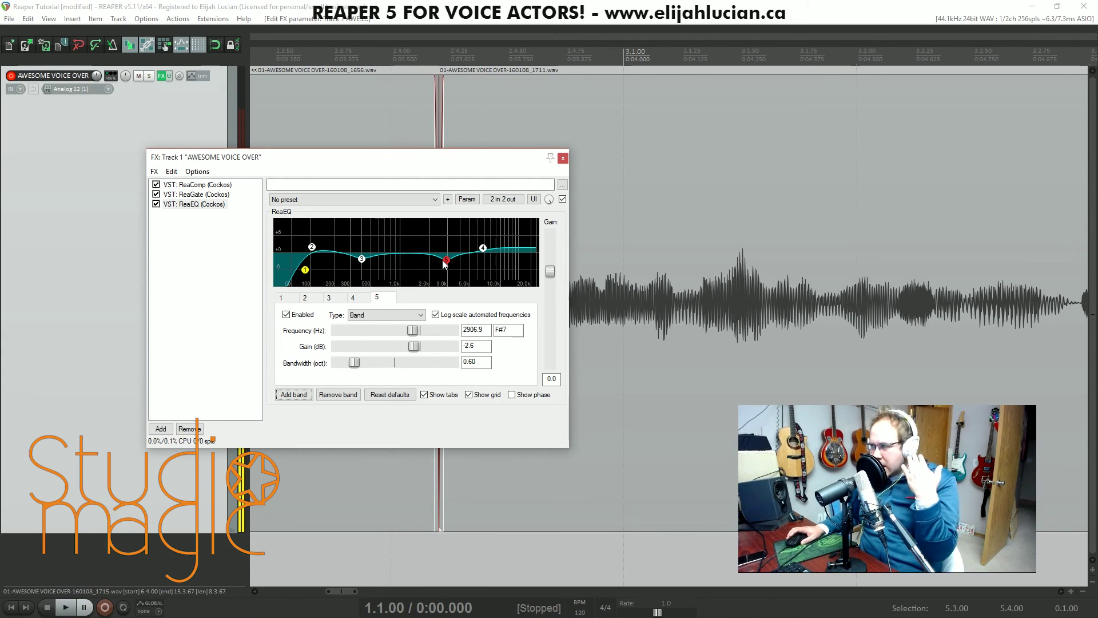
{"action": "mouse_move", "coordinate": [445, 265]}
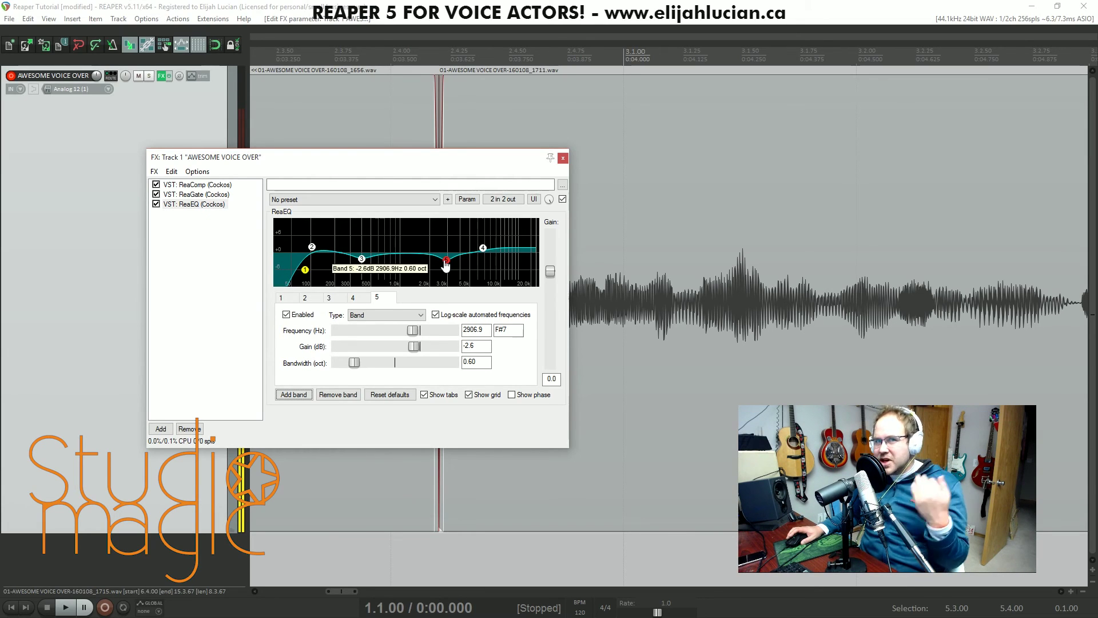
- Soften the band 5 cut to about -1.0 dB near 3269 Hz and leave the band disabled
{"action": "left_click_drag", "start_coordinate": [447, 265], "coordinate": [448, 262]}
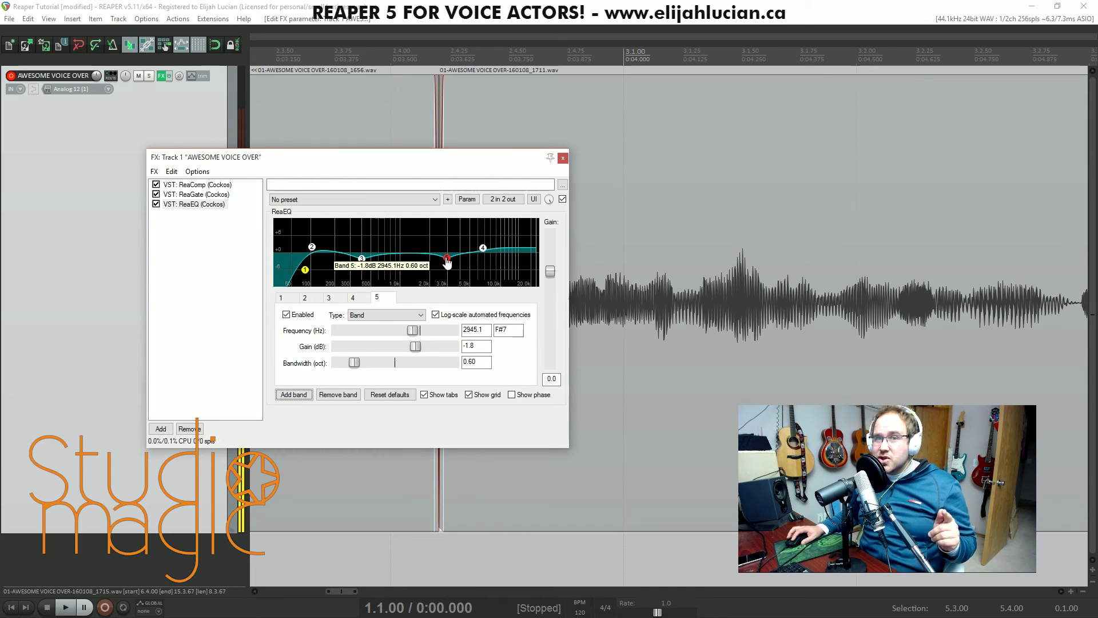
{"action": "left_click_drag", "start_coordinate": [448, 262], "coordinate": [450, 260]}
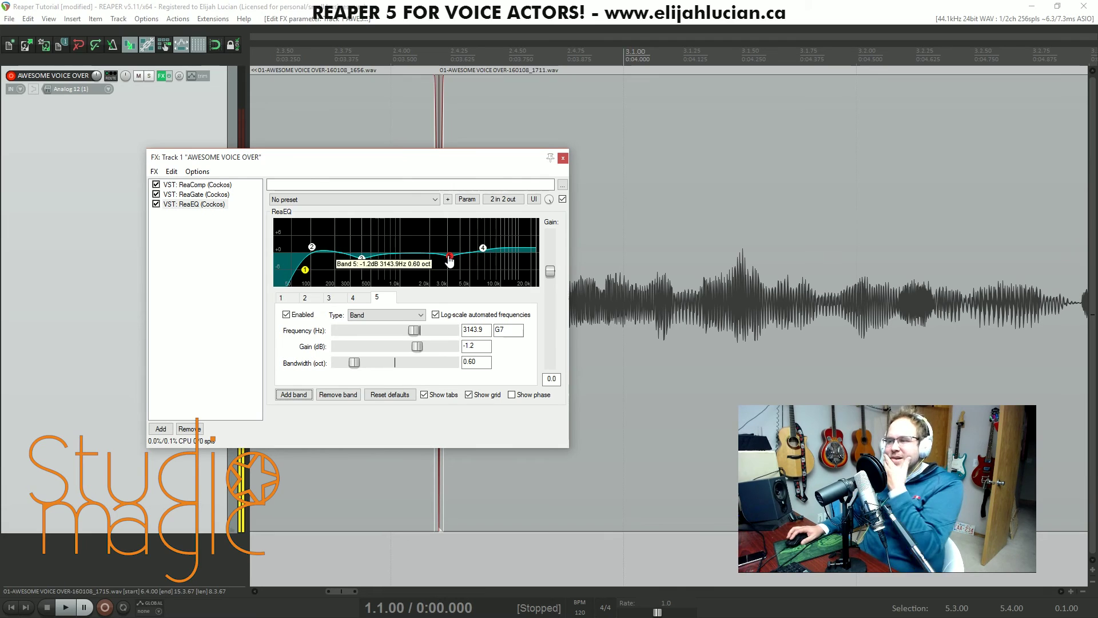
{"action": "double_click", "coordinate": [449, 259]}
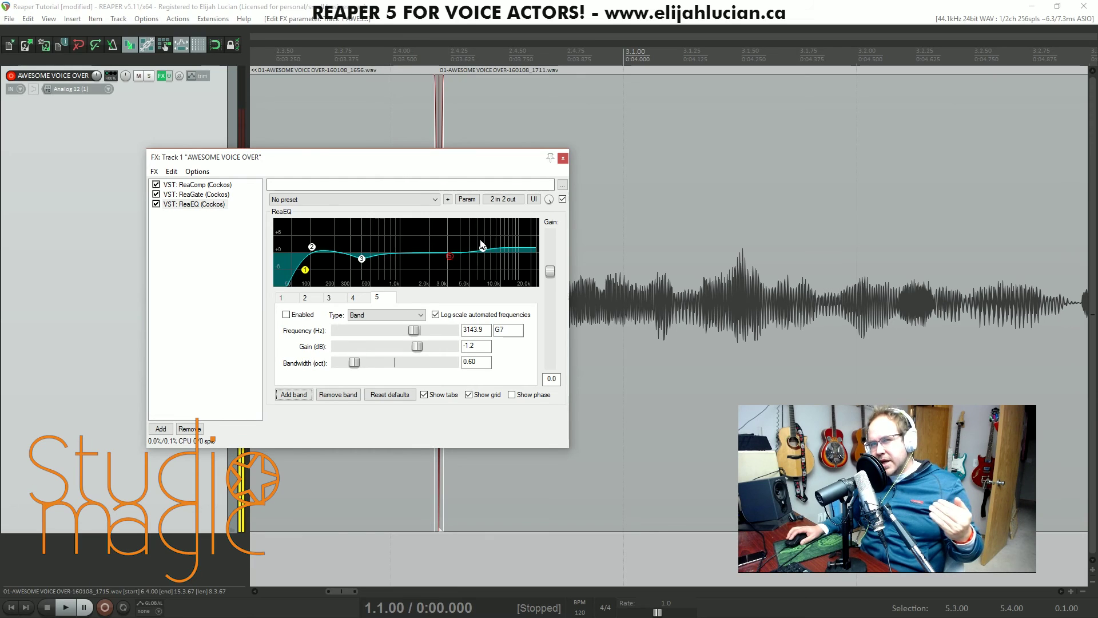
{"action": "left_click_drag", "start_coordinate": [452, 259], "coordinate": [454, 258]}
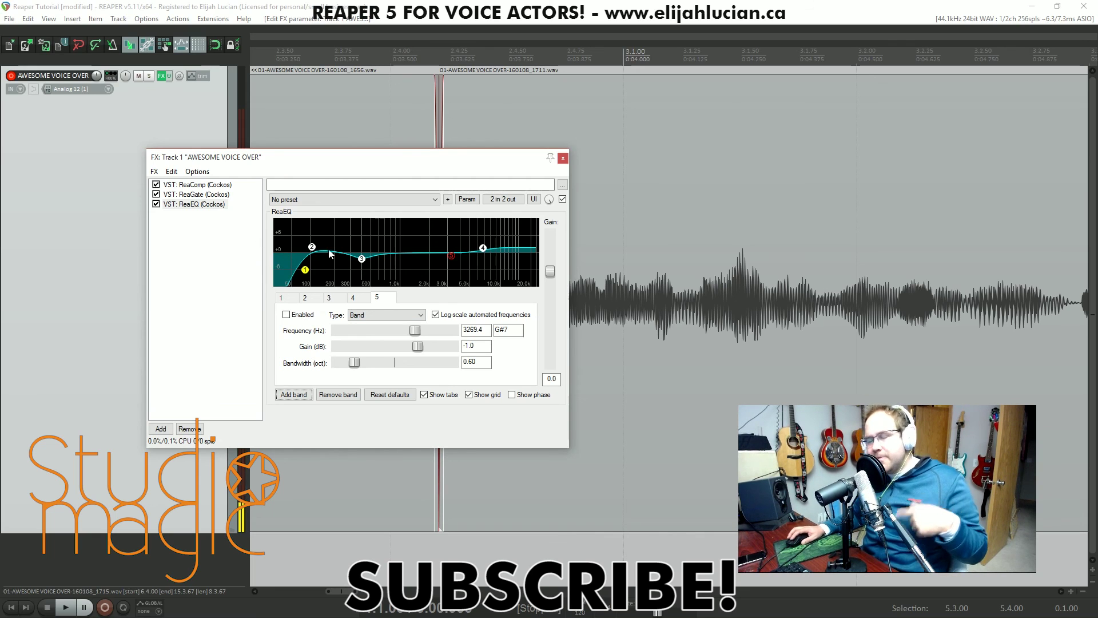
{"action": "mouse_move", "coordinate": [362, 261]}
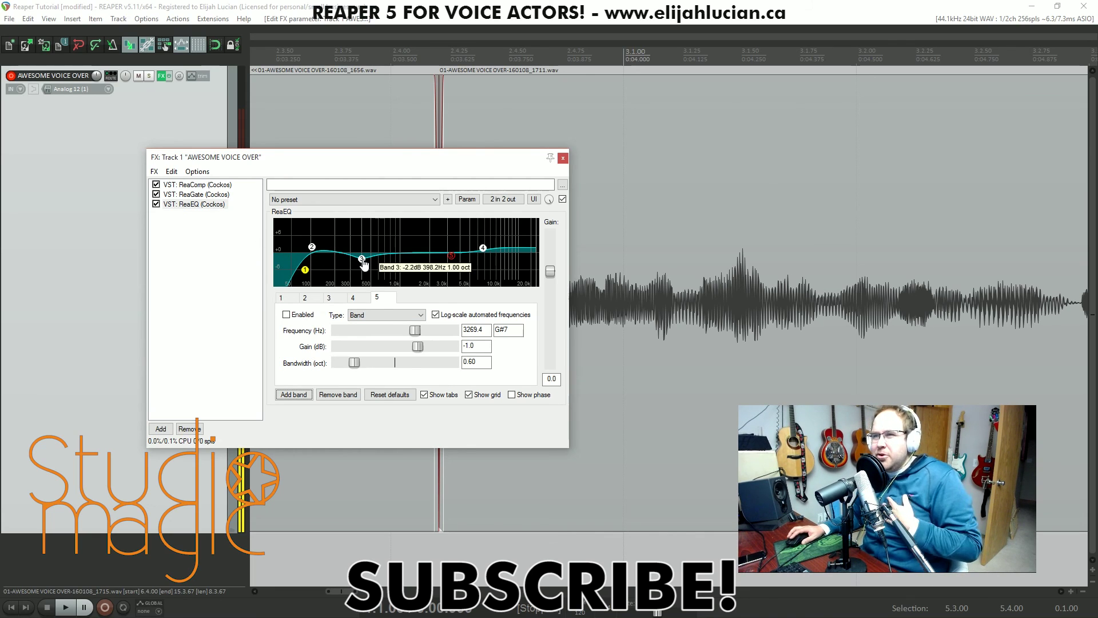